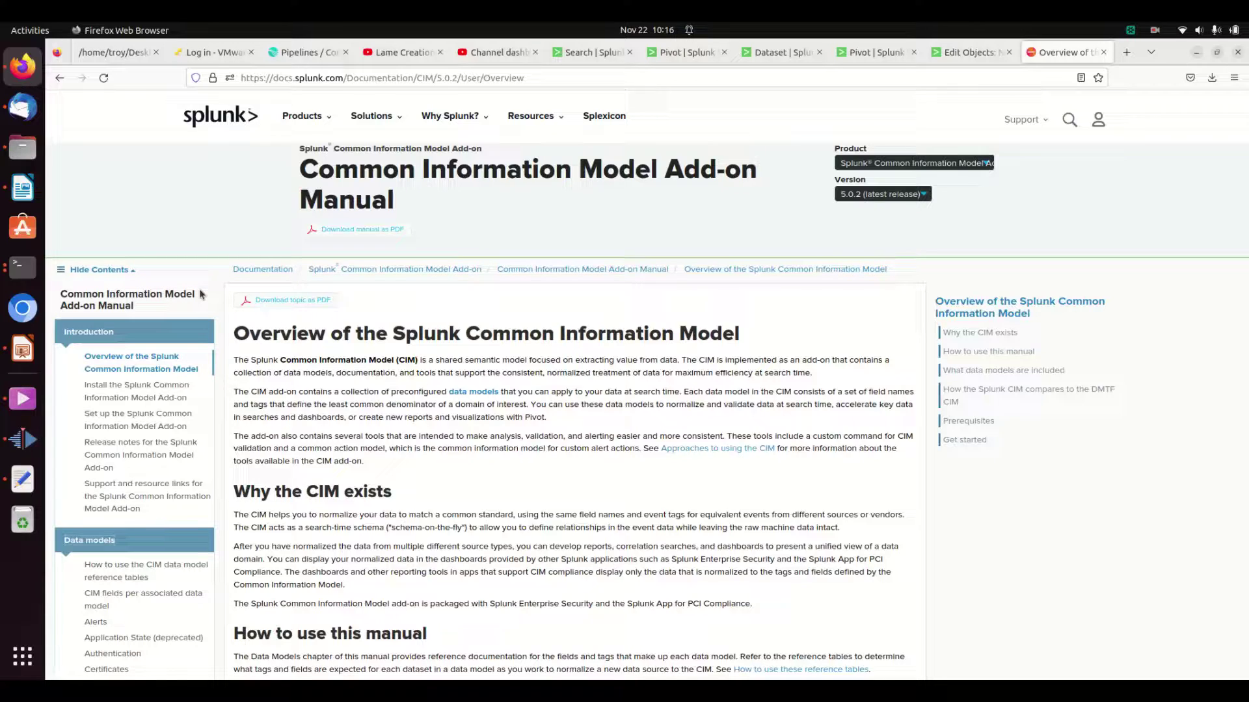
- Open the Network Traffic data model reference from the documentation's Data models sidebar
{"action": "scroll", "coordinate": [638, 420], "scroll_direction": "down", "scroll_amount": 2}
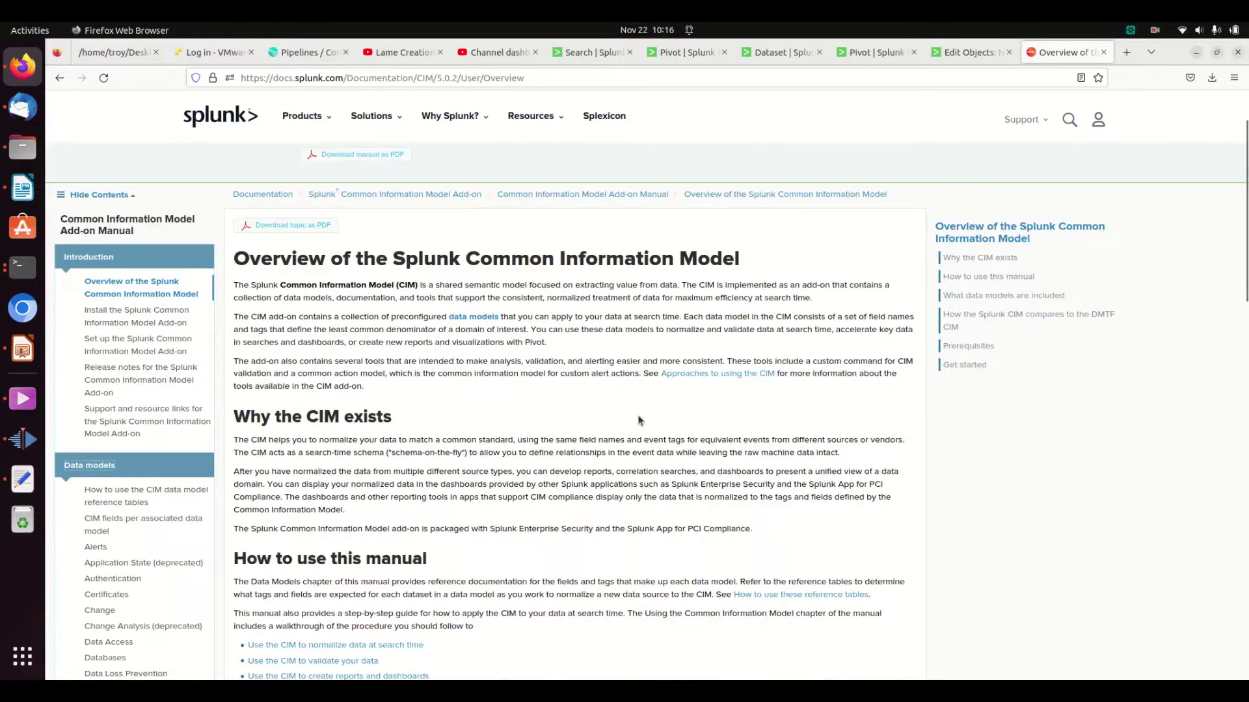
{"action": "scroll", "coordinate": [638, 420], "scroll_direction": "down", "scroll_amount": 1}
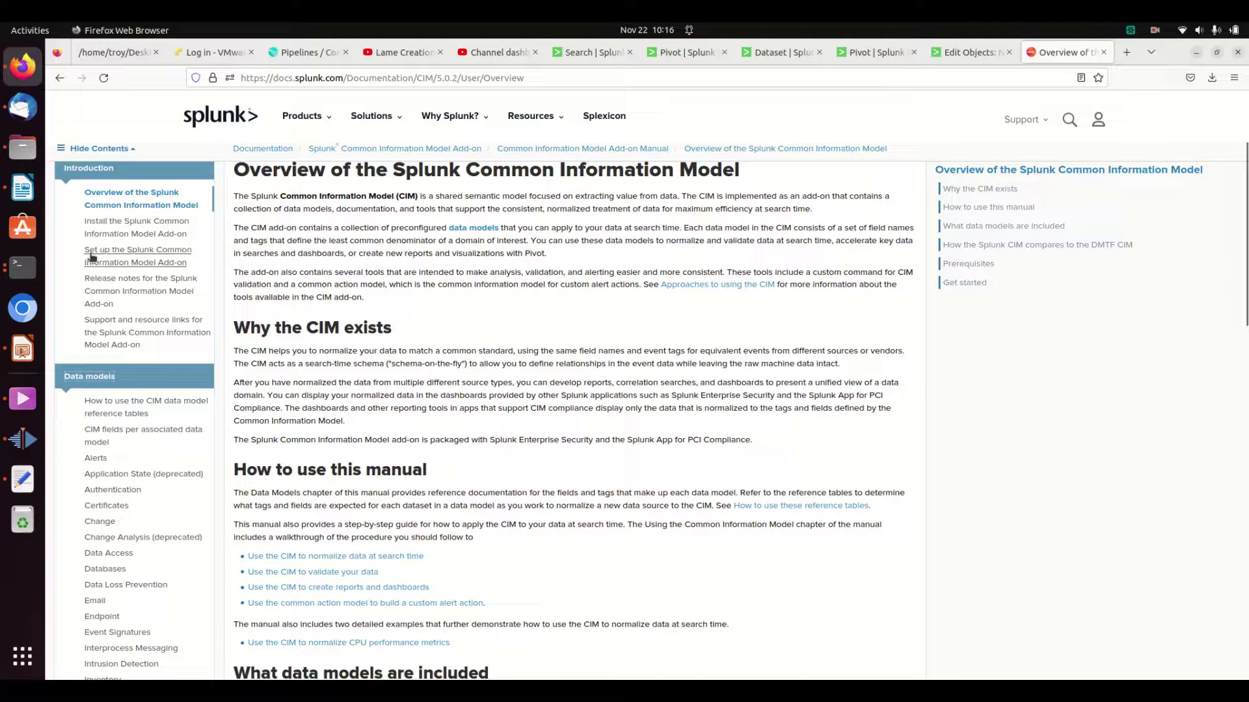
{"action": "scroll", "coordinate": [130, 488], "scroll_direction": "down", "scroll_amount": 1}
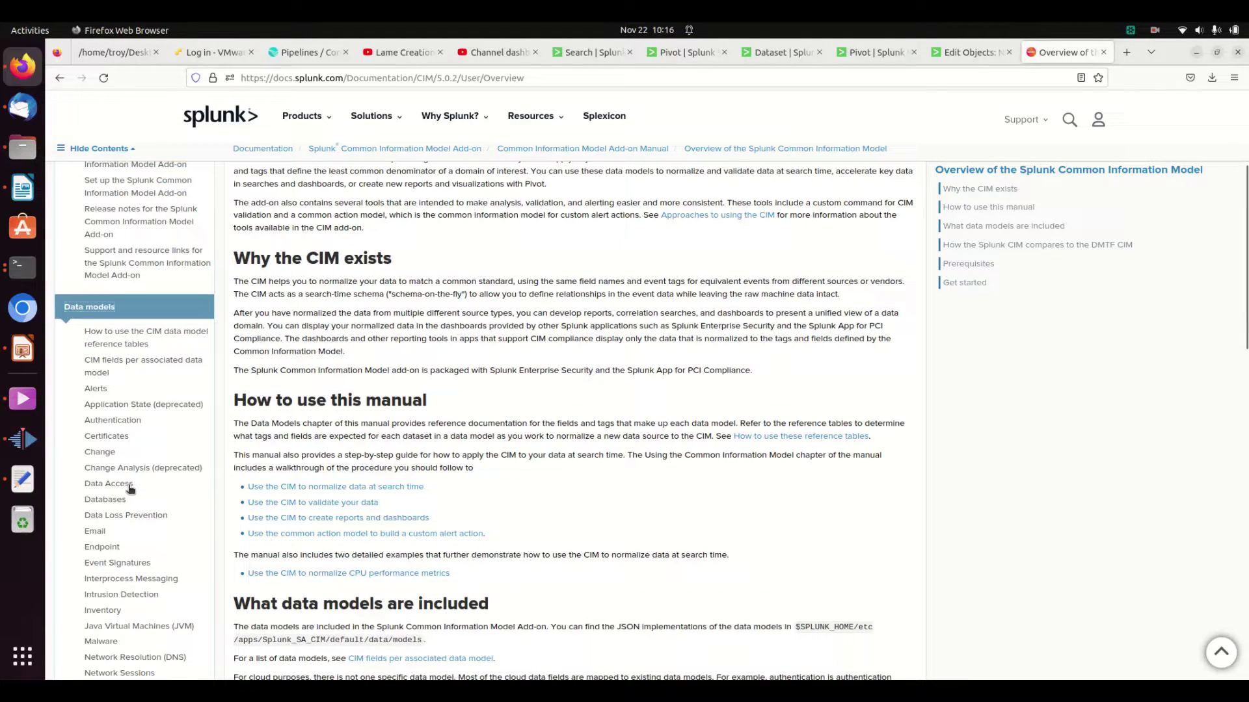
{"action": "scroll", "coordinate": [130, 489], "scroll_direction": "down", "scroll_amount": 2}
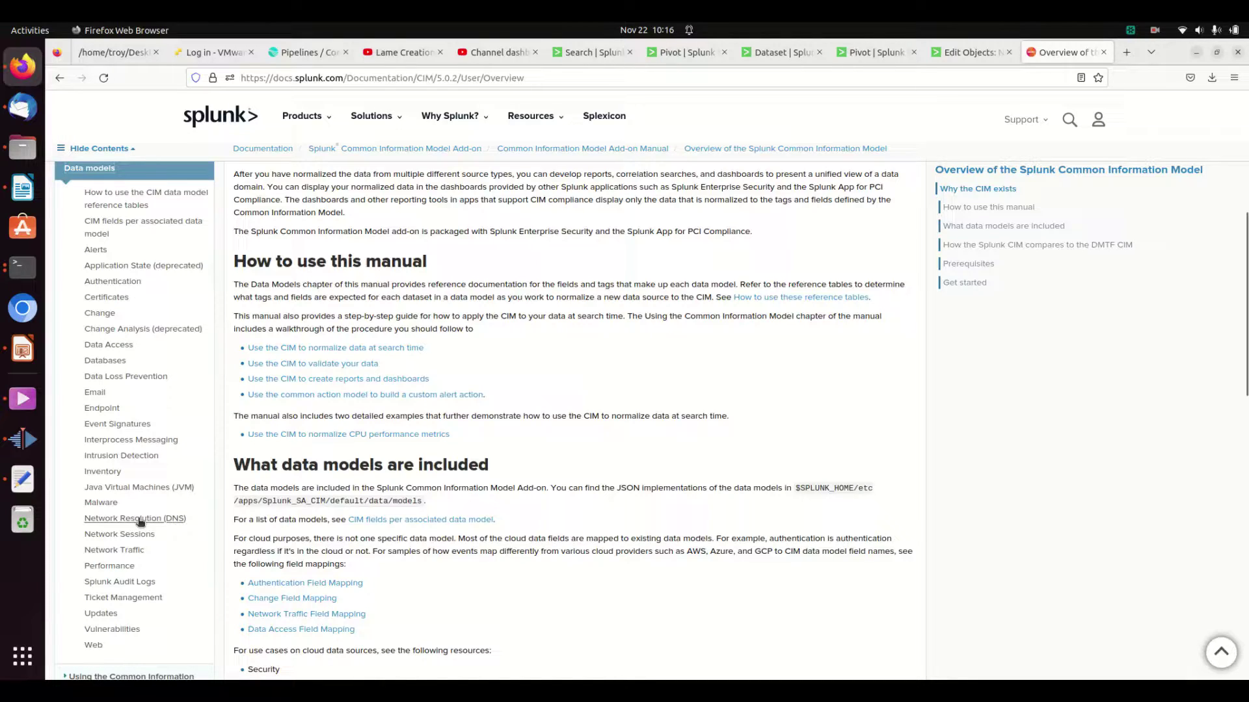
{"action": "left_click", "coordinate": [115, 551]}
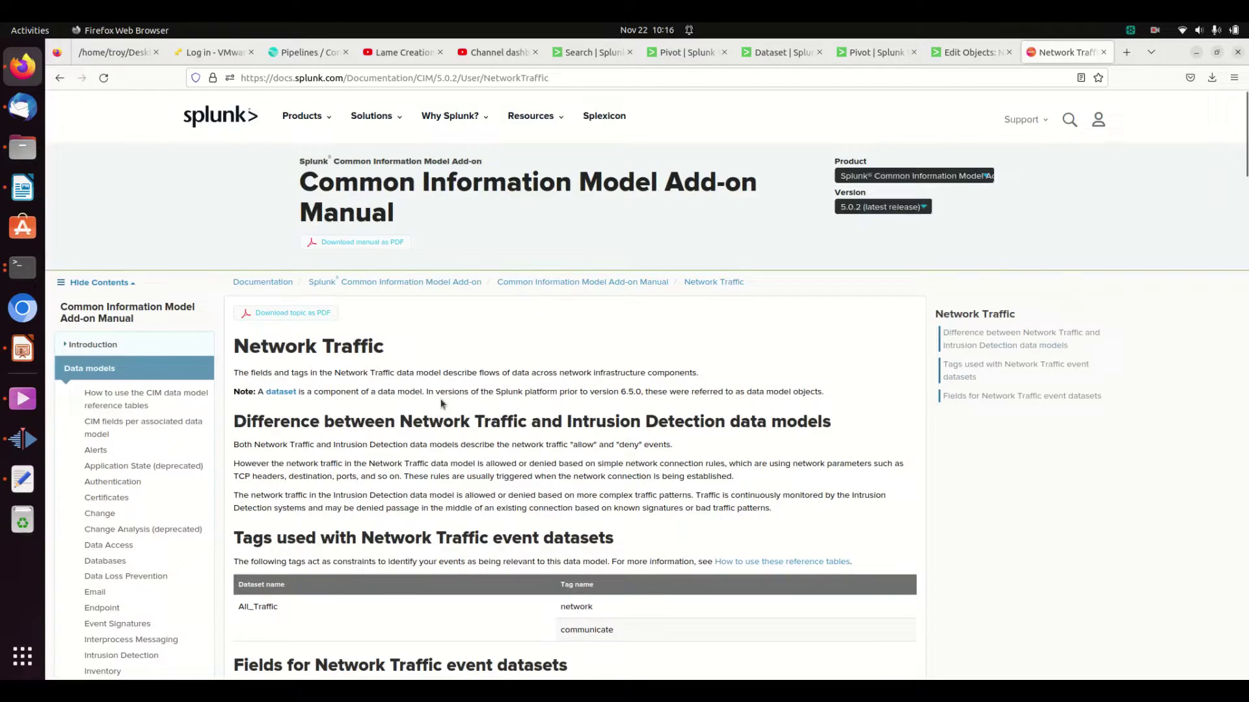
- Review the All_Traffic fields table, then return up to the network and communicate tags
{"action": "scroll", "coordinate": [488, 427], "scroll_direction": "down", "scroll_amount": 5}
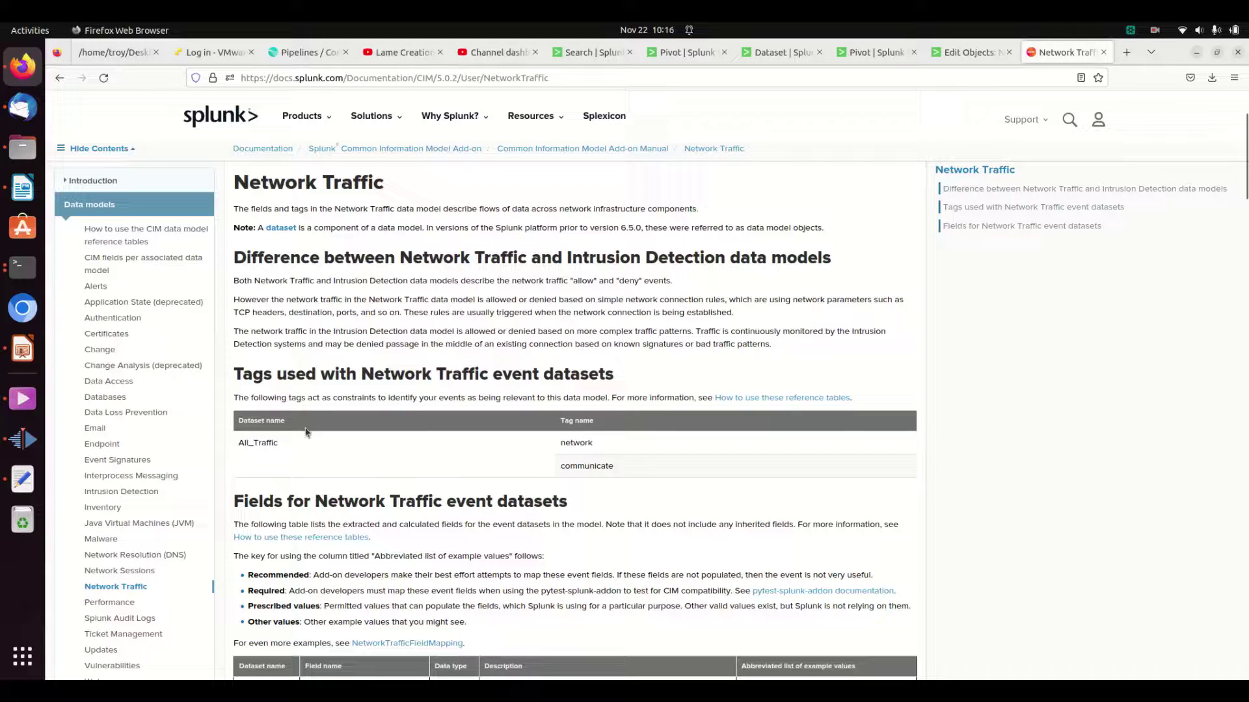
{"action": "scroll", "coordinate": [623, 502], "scroll_direction": "down", "scroll_amount": 3}
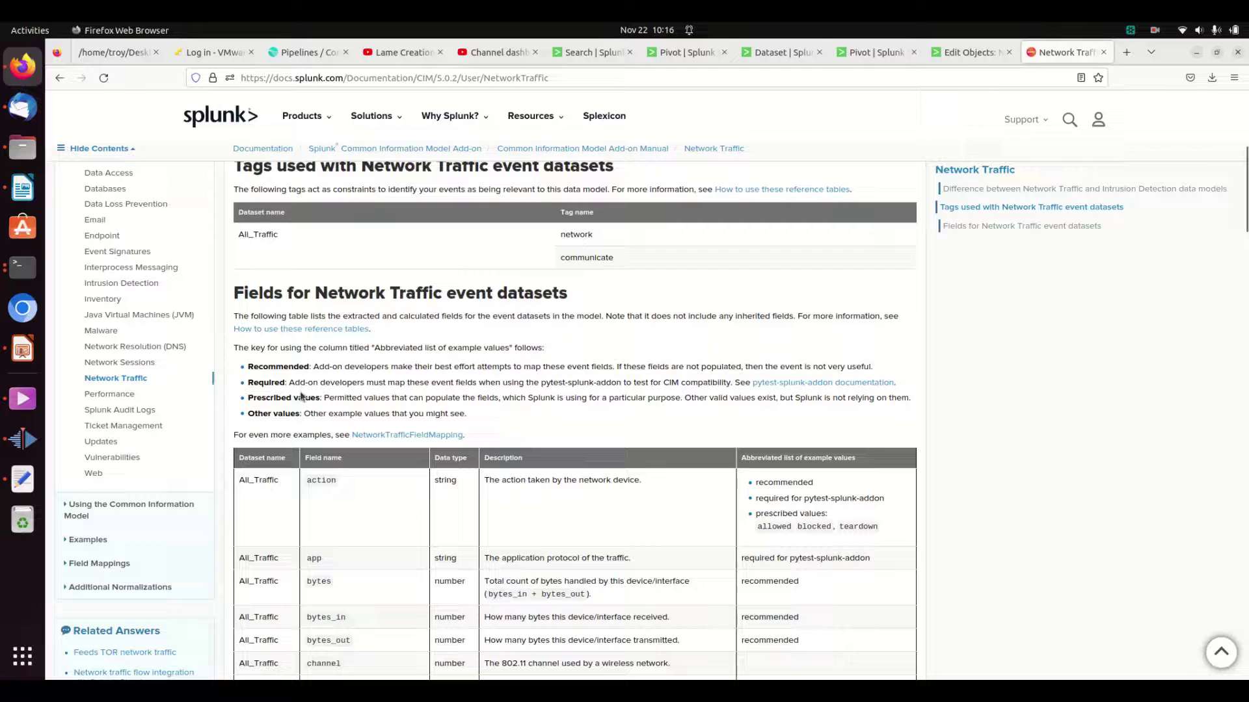
{"action": "scroll", "coordinate": [669, 493], "scroll_direction": "down", "scroll_amount": 2}
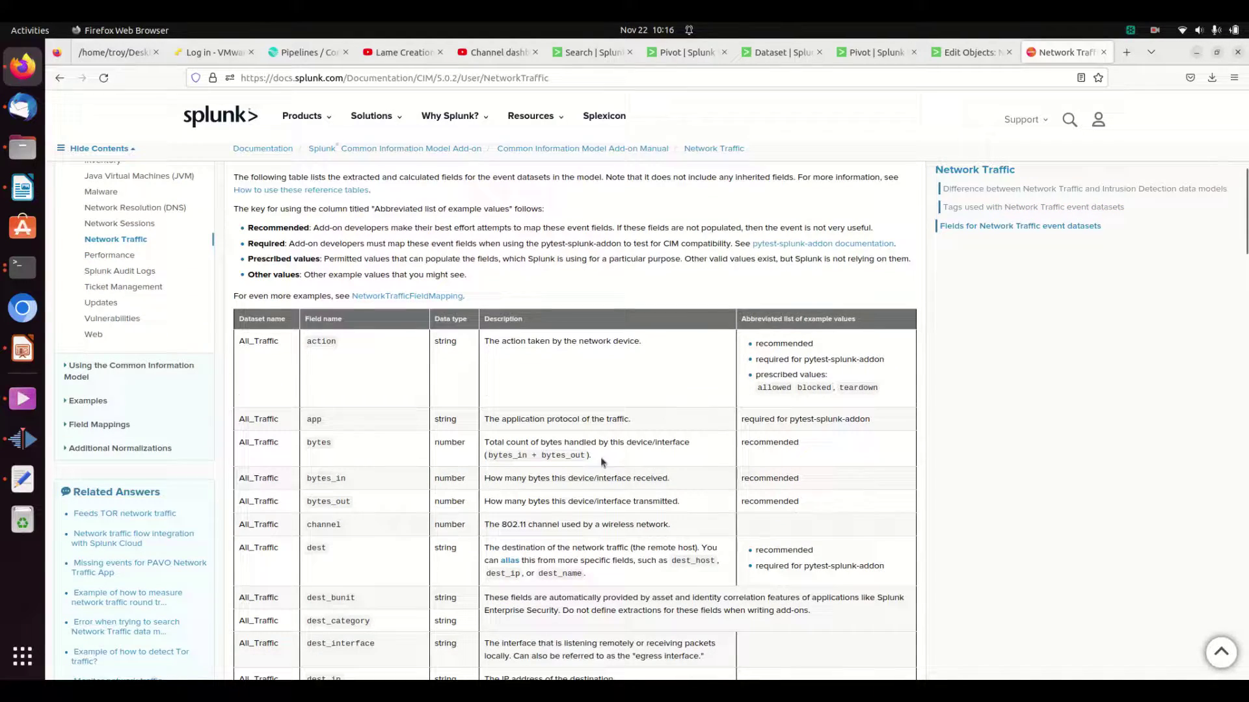
{"action": "scroll", "coordinate": [510, 445], "scroll_direction": "down", "scroll_amount": 1}
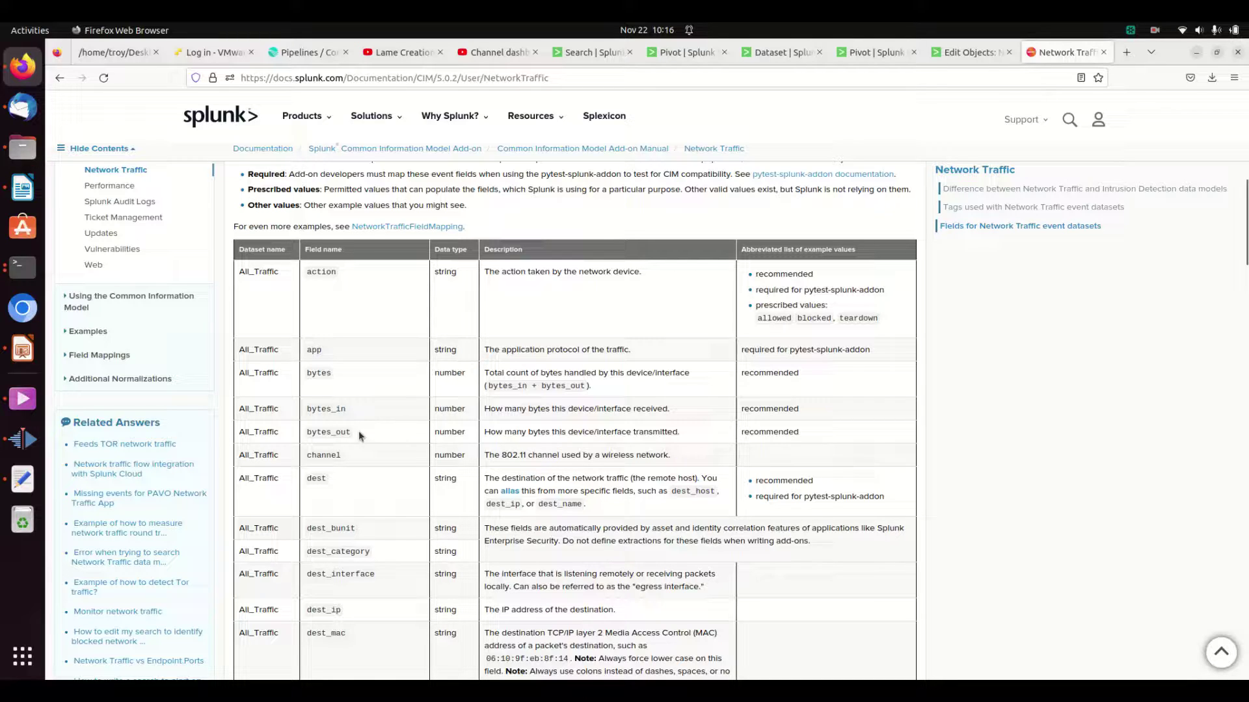
{"action": "scroll", "coordinate": [379, 455], "scroll_direction": "down", "scroll_amount": 4}
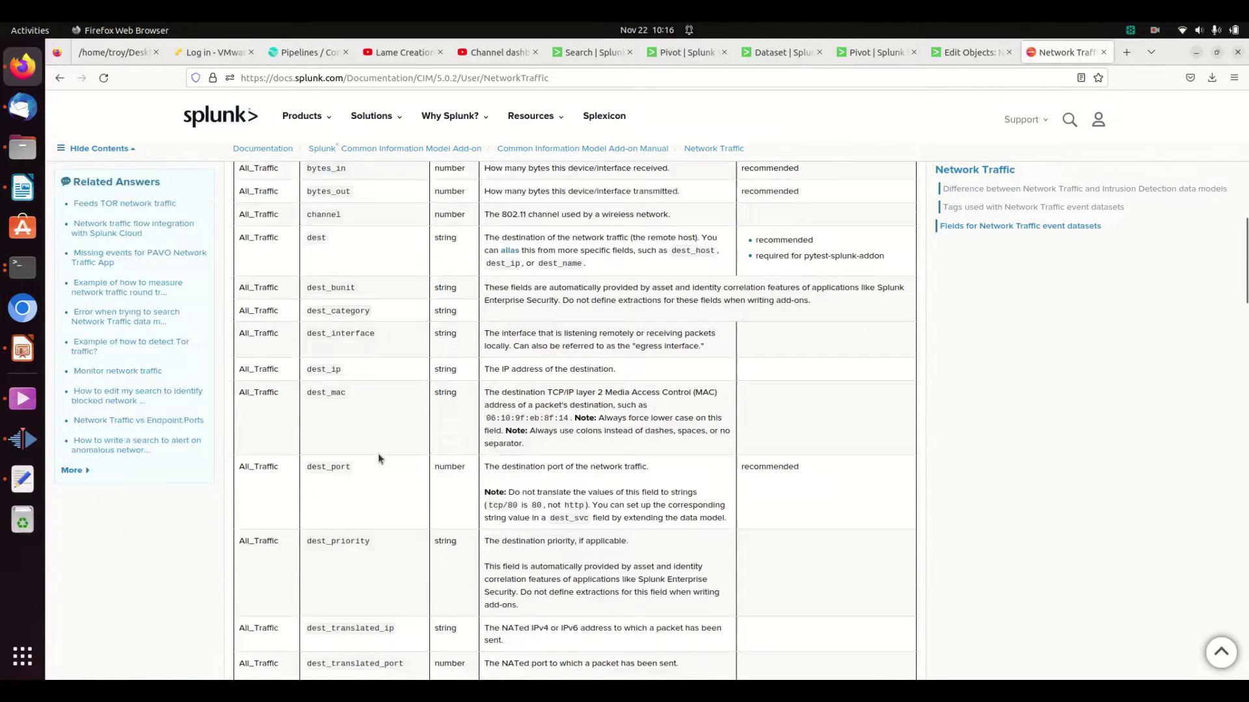
{"action": "scroll", "coordinate": [379, 457], "scroll_direction": "down", "scroll_amount": 4}
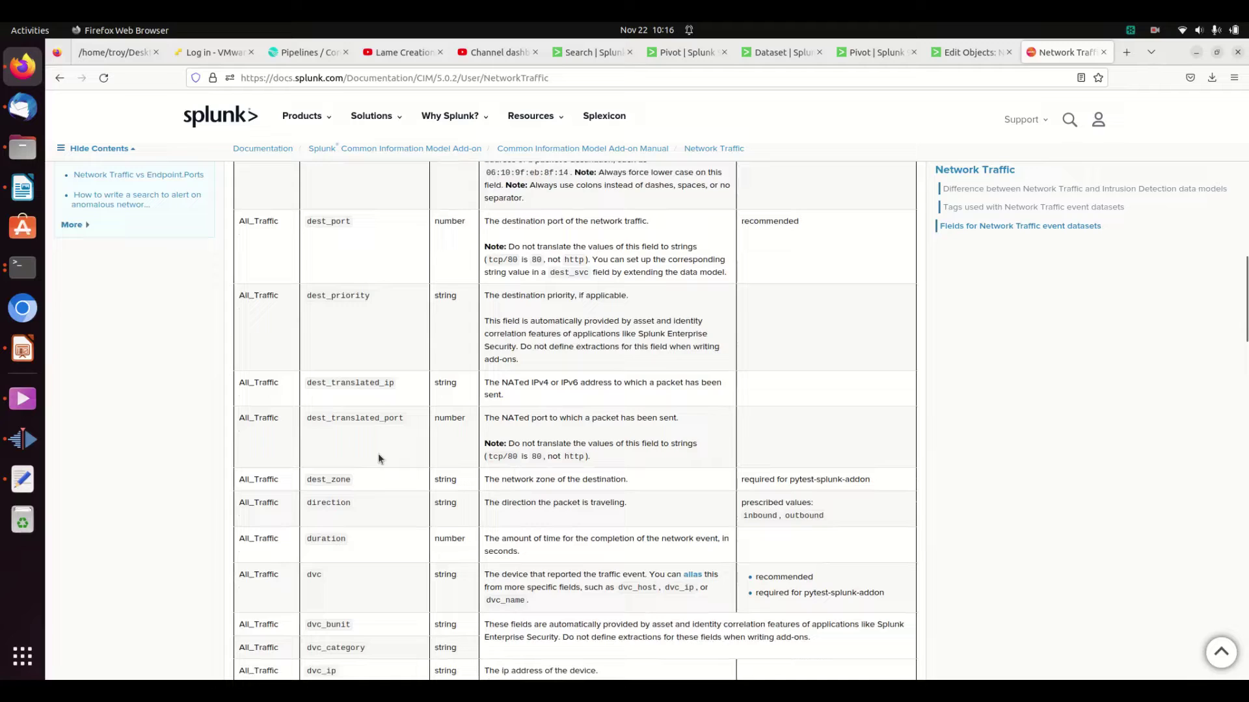
{"action": "scroll", "coordinate": [378, 455], "scroll_direction": "down", "scroll_amount": 7}
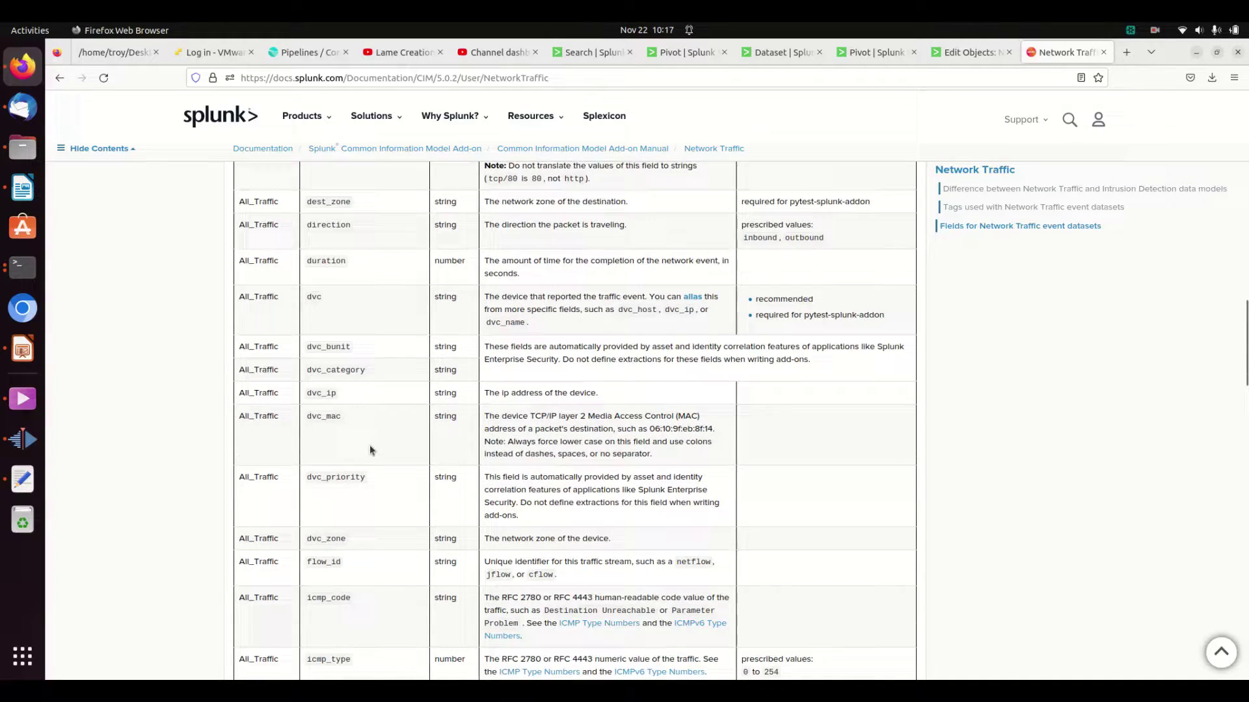
{"action": "scroll", "coordinate": [369, 448], "scroll_direction": "down", "scroll_amount": 6}
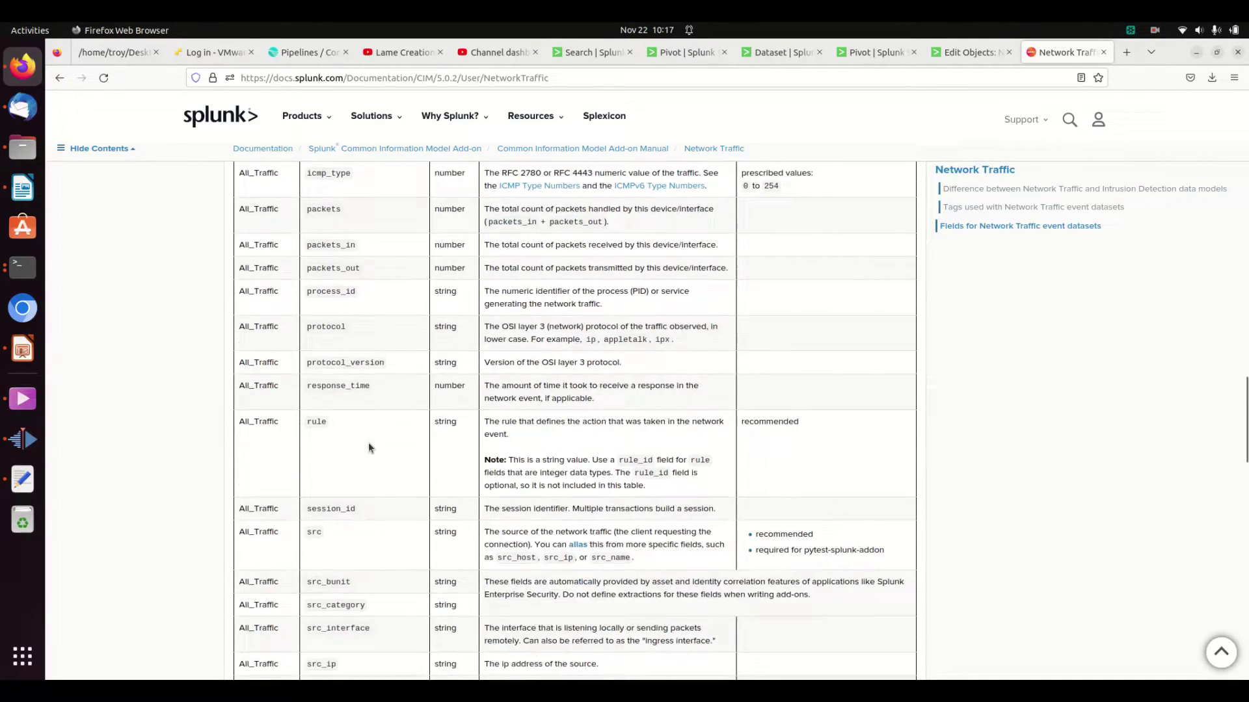
{"action": "scroll", "coordinate": [369, 448], "scroll_direction": "down", "scroll_amount": 5}
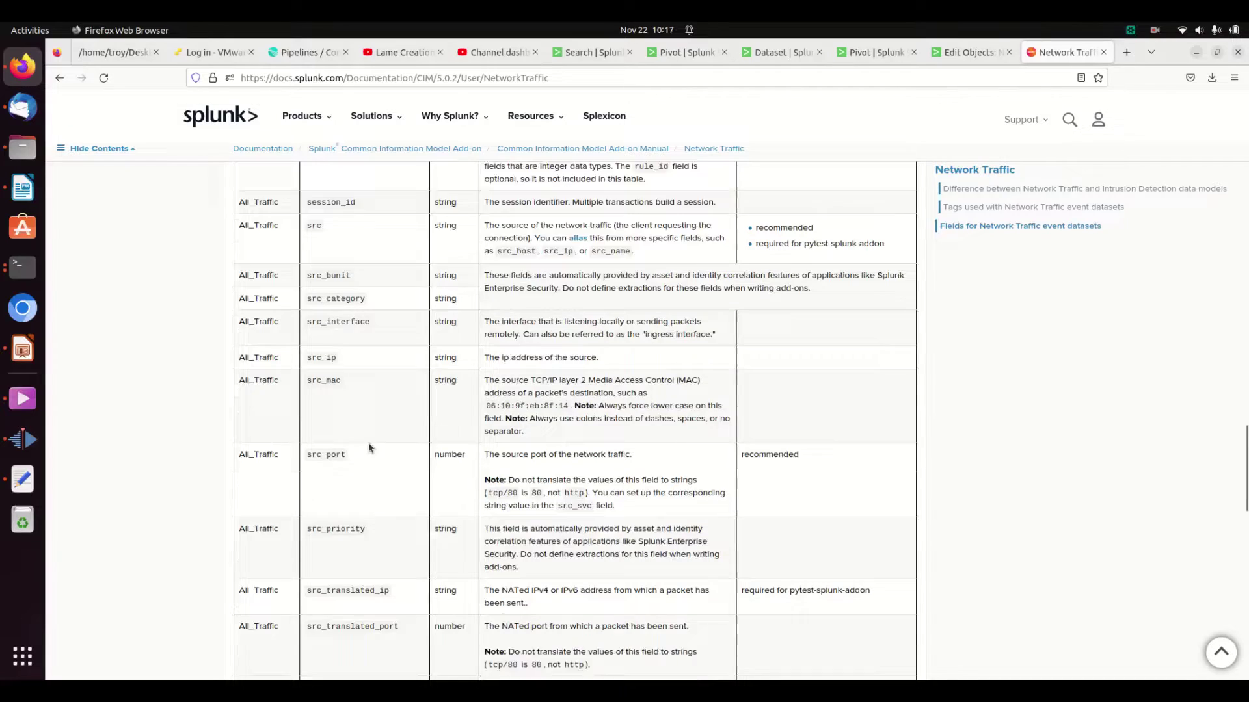
{"action": "scroll", "coordinate": [369, 447], "scroll_direction": "down", "scroll_amount": 5}
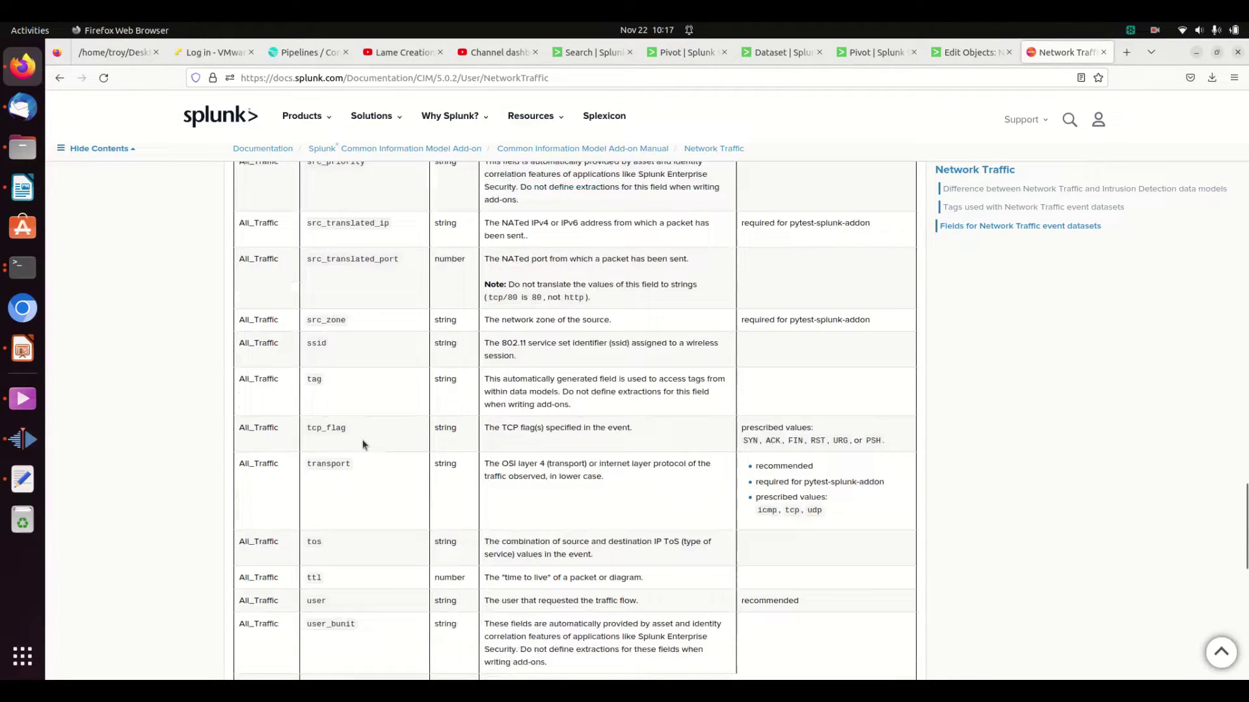
{"action": "scroll", "coordinate": [362, 442], "scroll_direction": "up", "scroll_amount": 20}
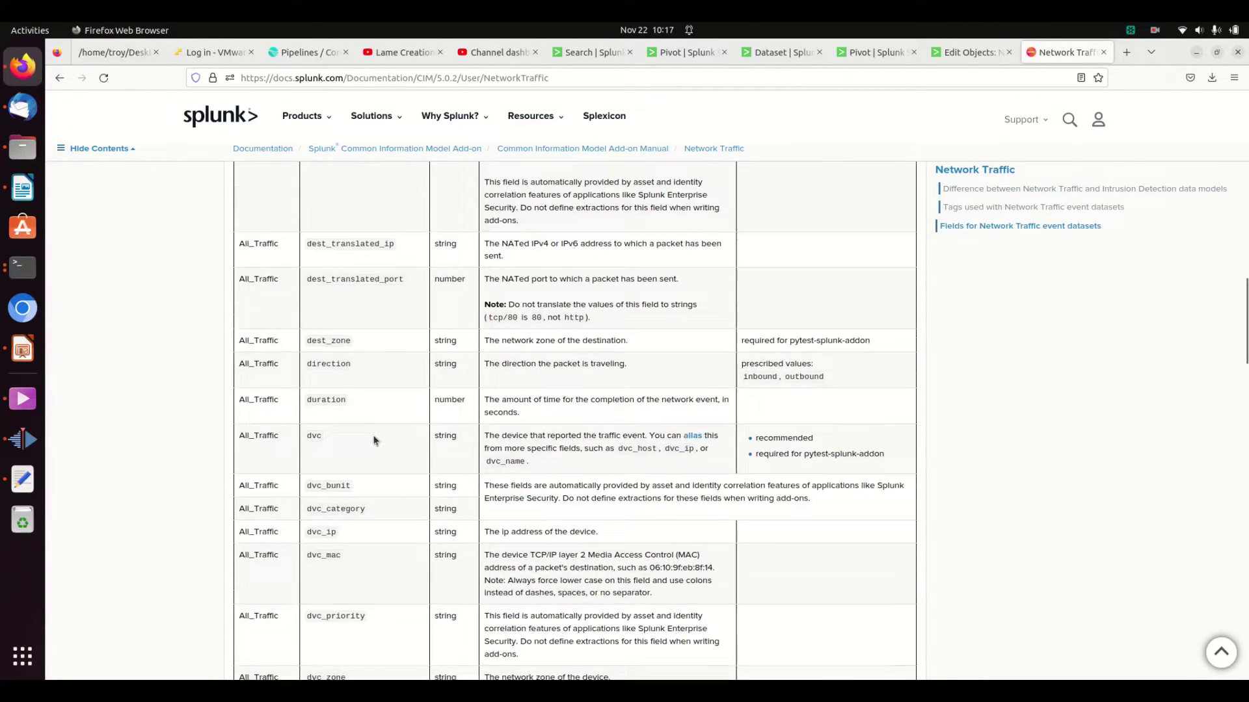
{"action": "scroll", "coordinate": [374, 441], "scroll_direction": "up", "scroll_amount": 8}
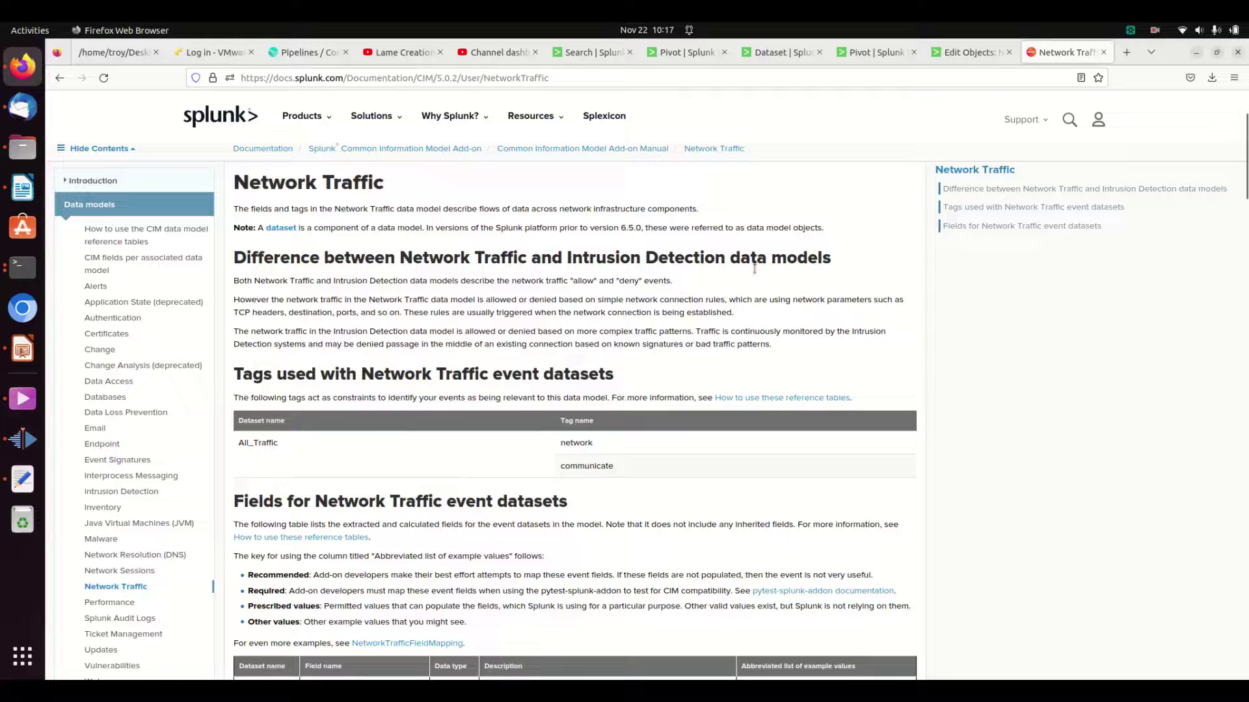
- Open Network Traffic from page 2 of Settings > Data models in the data model editor
{"action": "left_click", "coordinate": [969, 52]}
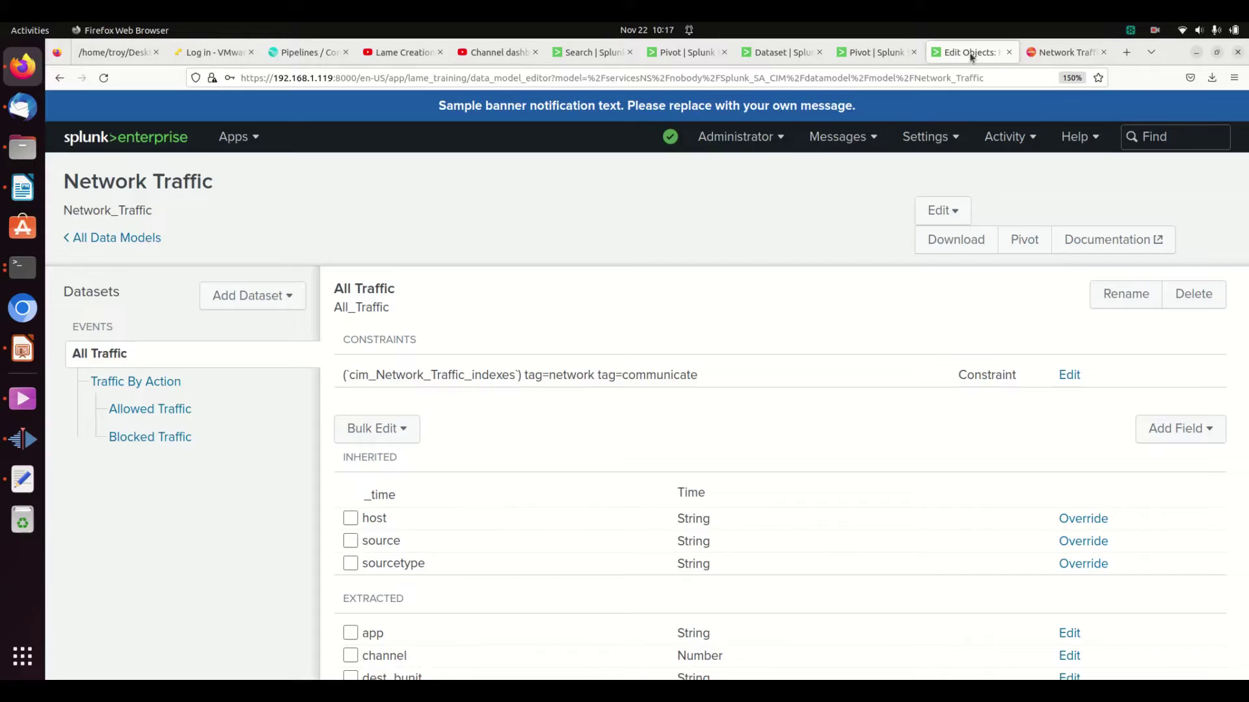
{"action": "left_click", "coordinate": [937, 135]}
{"action": "left_click", "coordinate": [857, 230]}
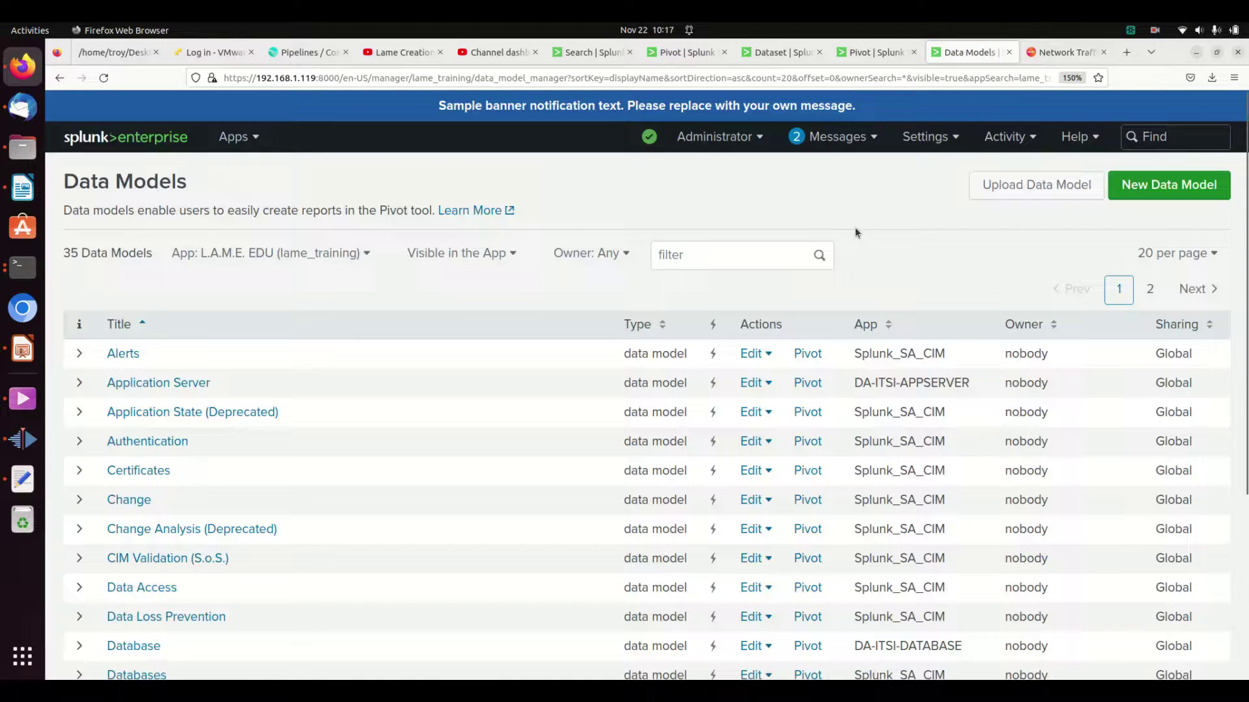
{"action": "left_click", "coordinate": [1149, 289]}
{"action": "scroll", "coordinate": [349, 454], "scroll_direction": "down", "scroll_amount": 3}
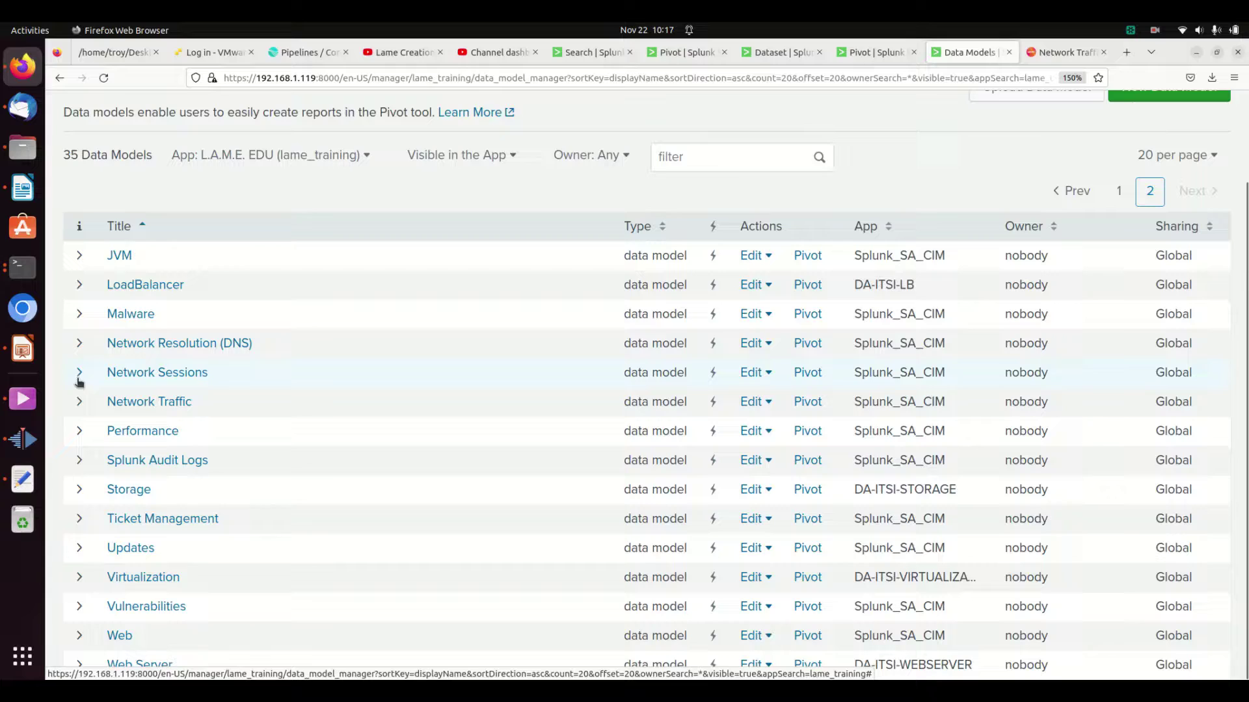
{"action": "left_click", "coordinate": [80, 401]}
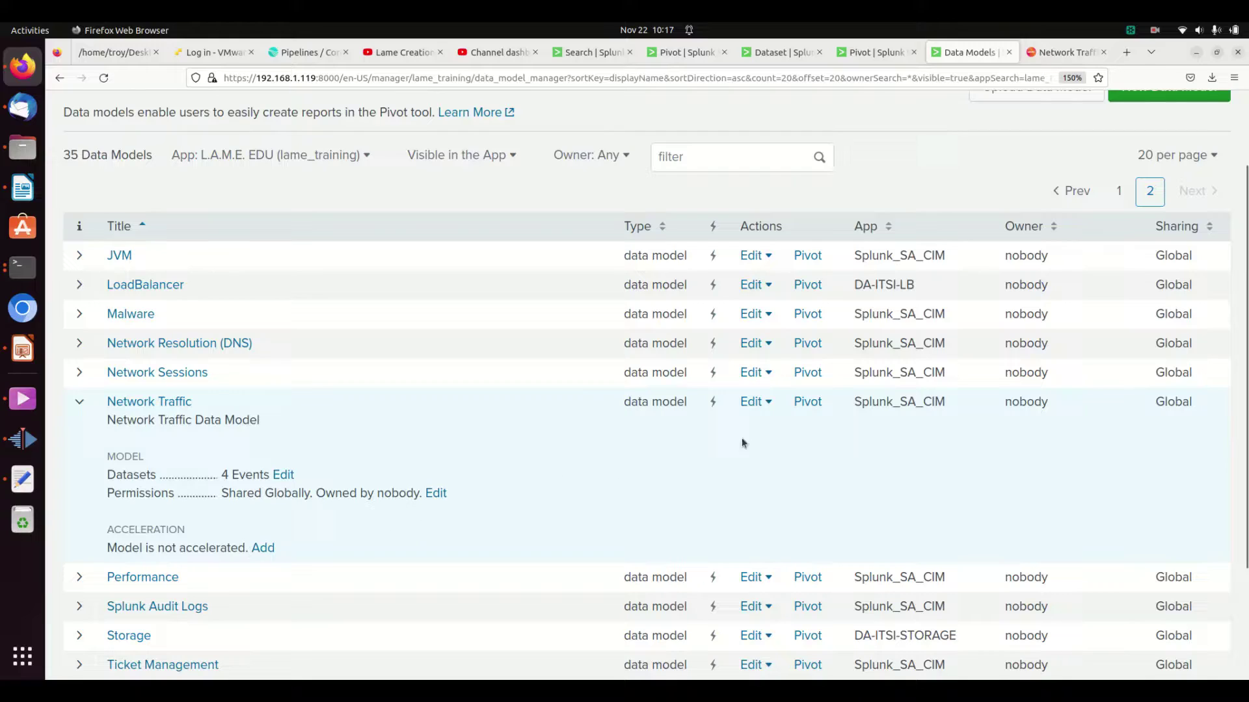
{"action": "left_click", "coordinate": [165, 403]}
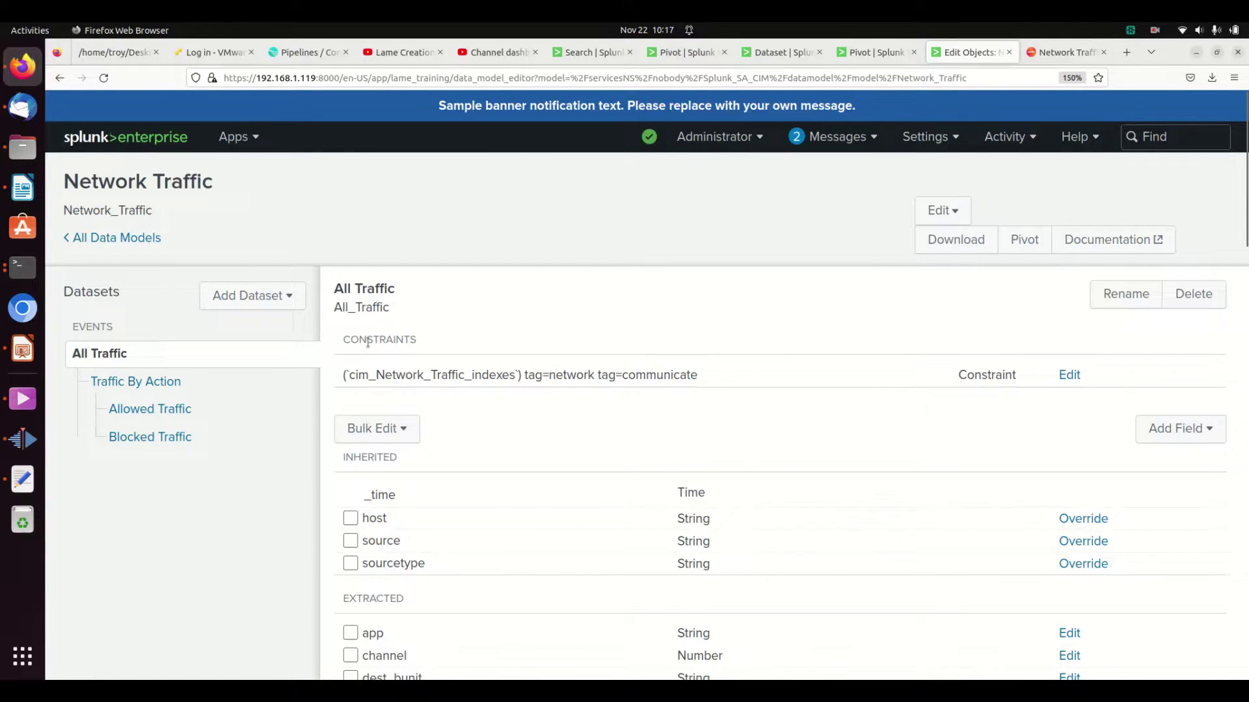
- Highlight only cim_Network_Traffic_indexes in the All Traffic constraint, then go back to the Search | Splunk tab
{"action": "left_click_drag", "start_coordinate": [344, 375], "coordinate": [709, 377]}
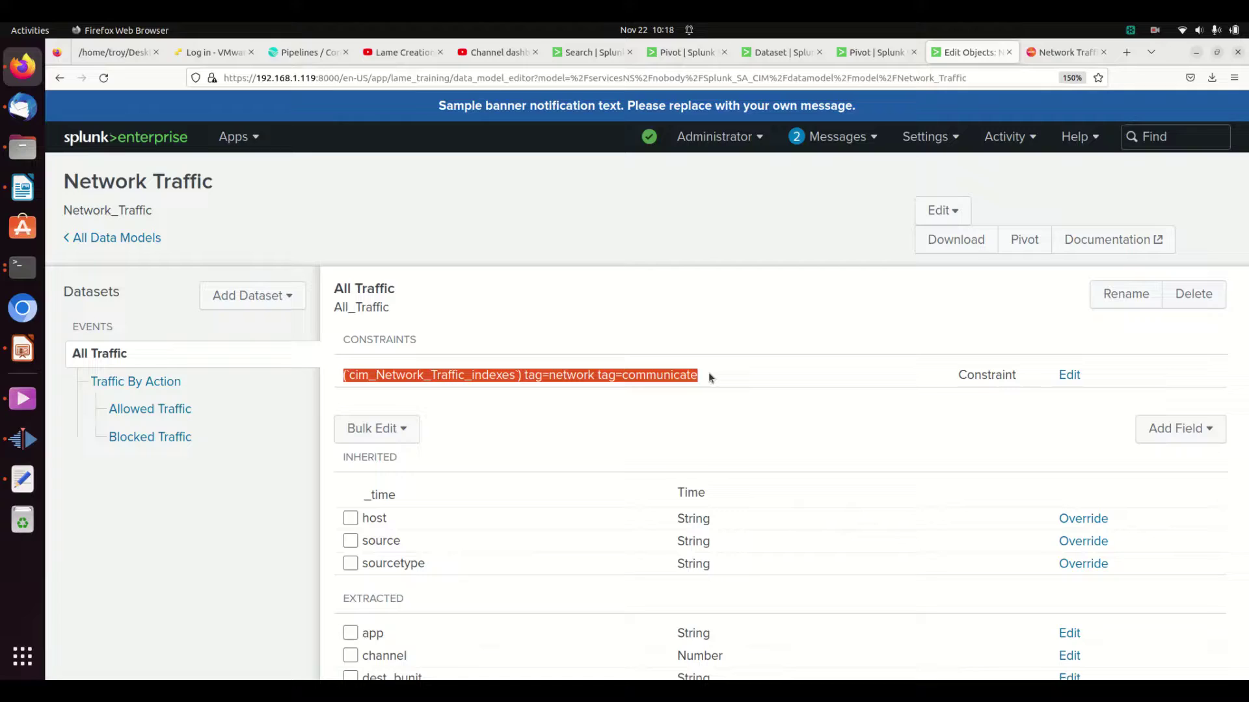
{"action": "left_click", "coordinate": [622, 357]}
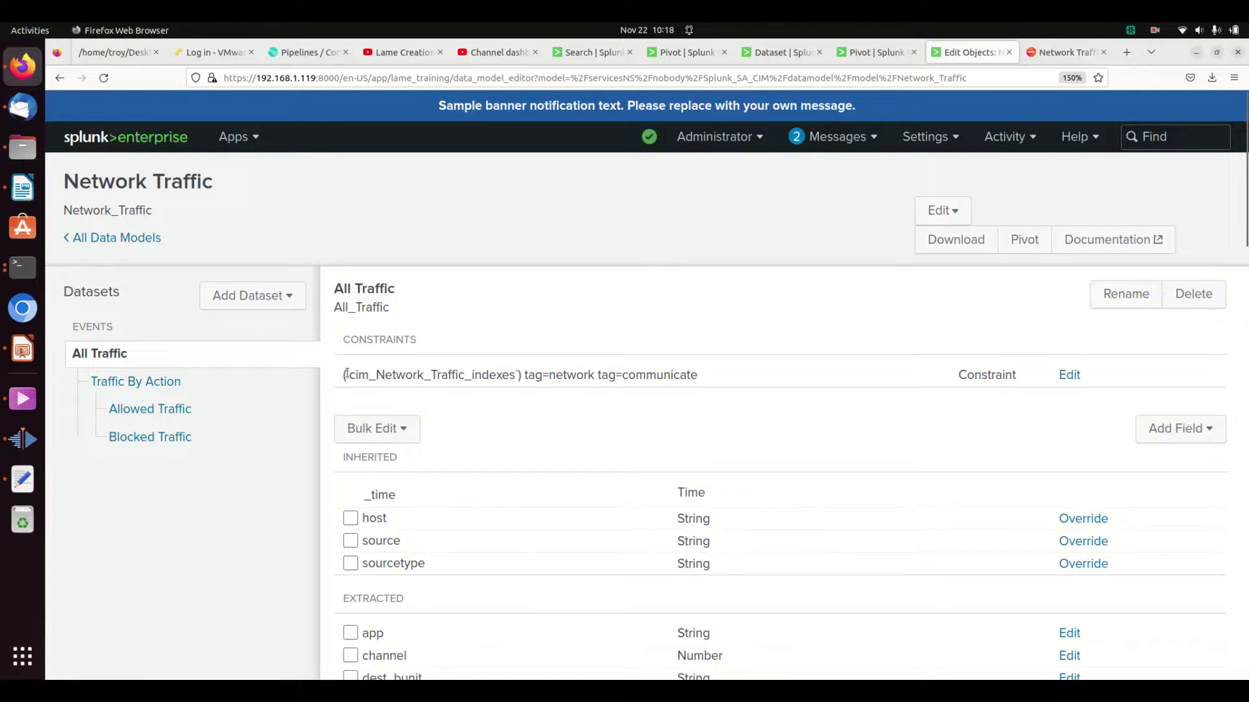
{"action": "left_click_drag", "start_coordinate": [346, 374], "coordinate": [518, 376]}
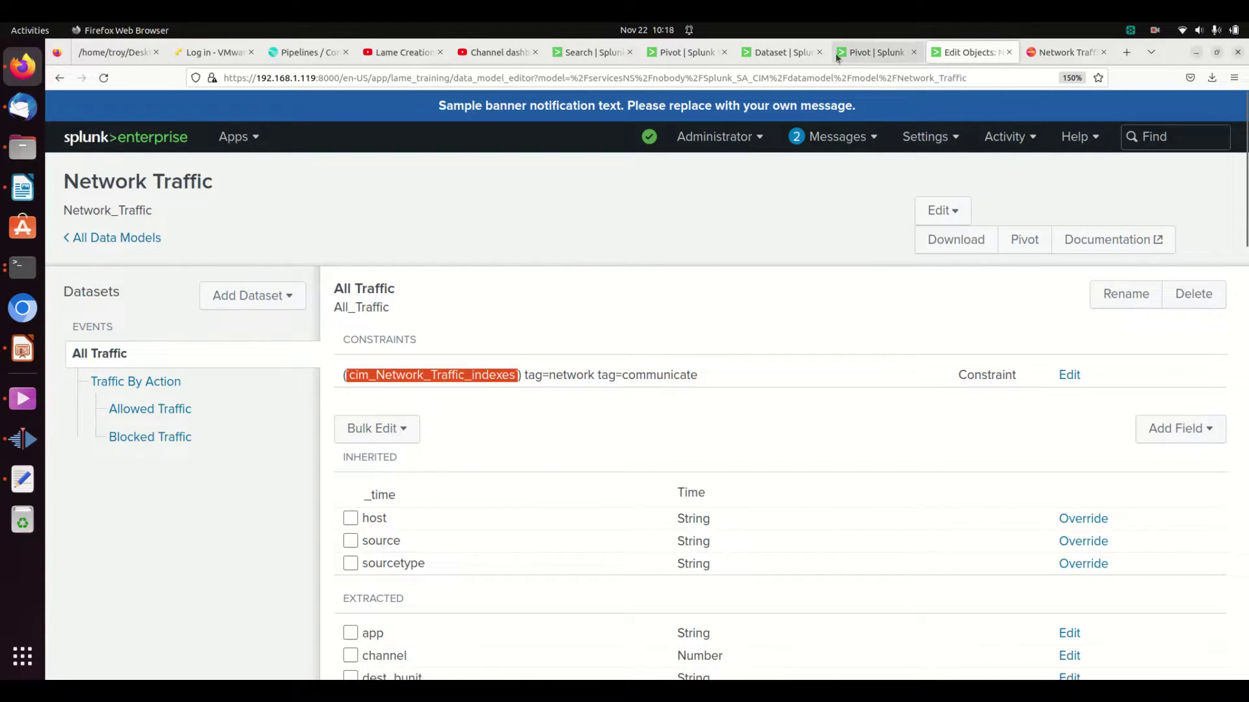
{"action": "left_click", "coordinate": [600, 53]}
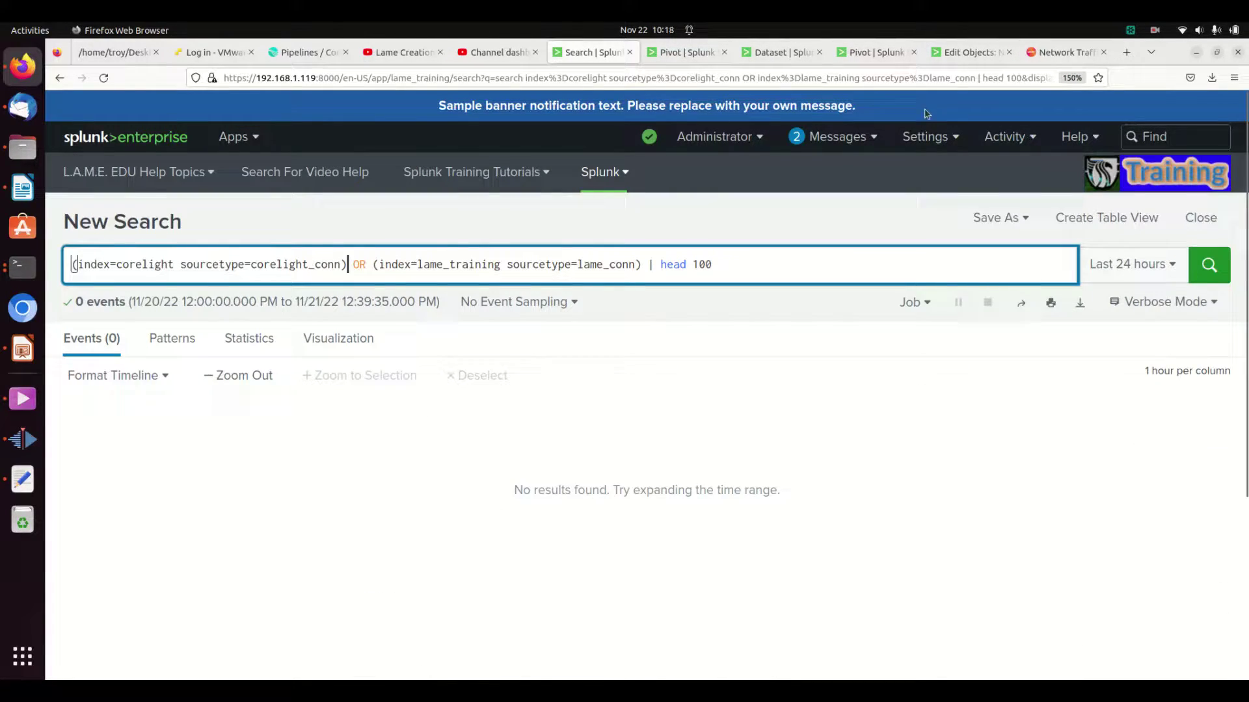
- Filter Apps > Manage Apps by 'cim' to show Splunk_SA_CIM version 5.0.1
{"action": "left_click", "coordinate": [926, 137]}
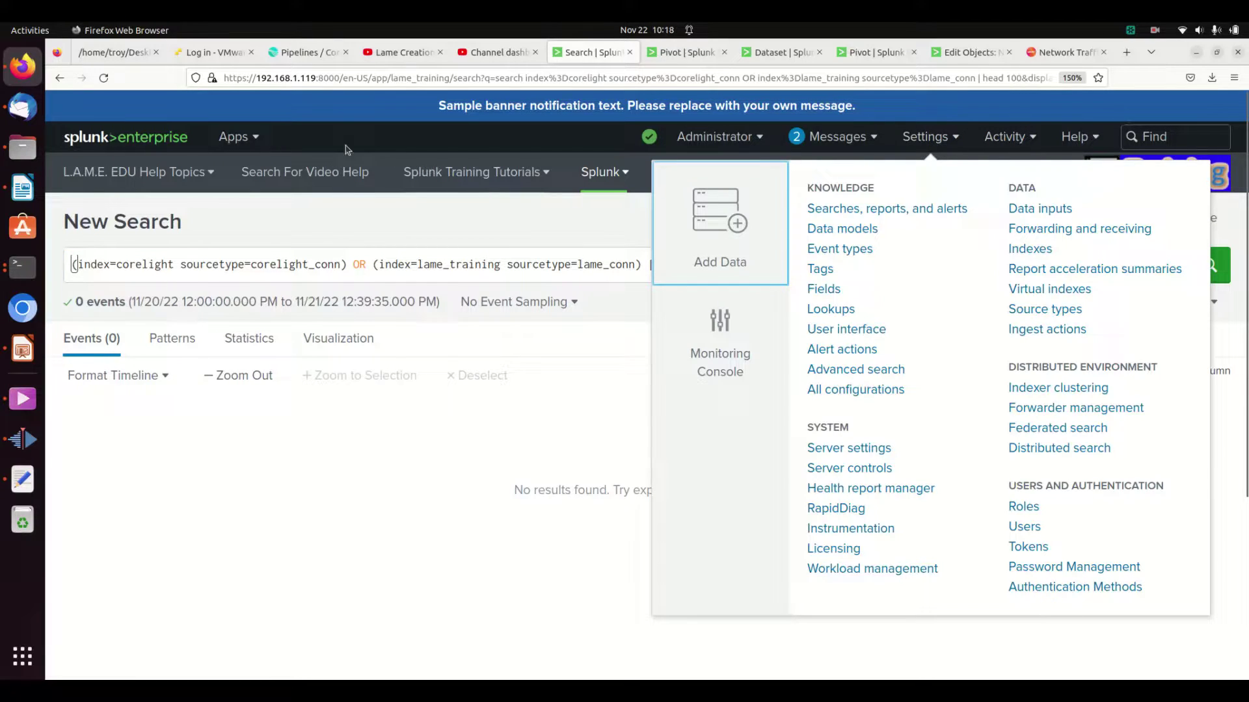
{"action": "left_click", "coordinate": [235, 137]}
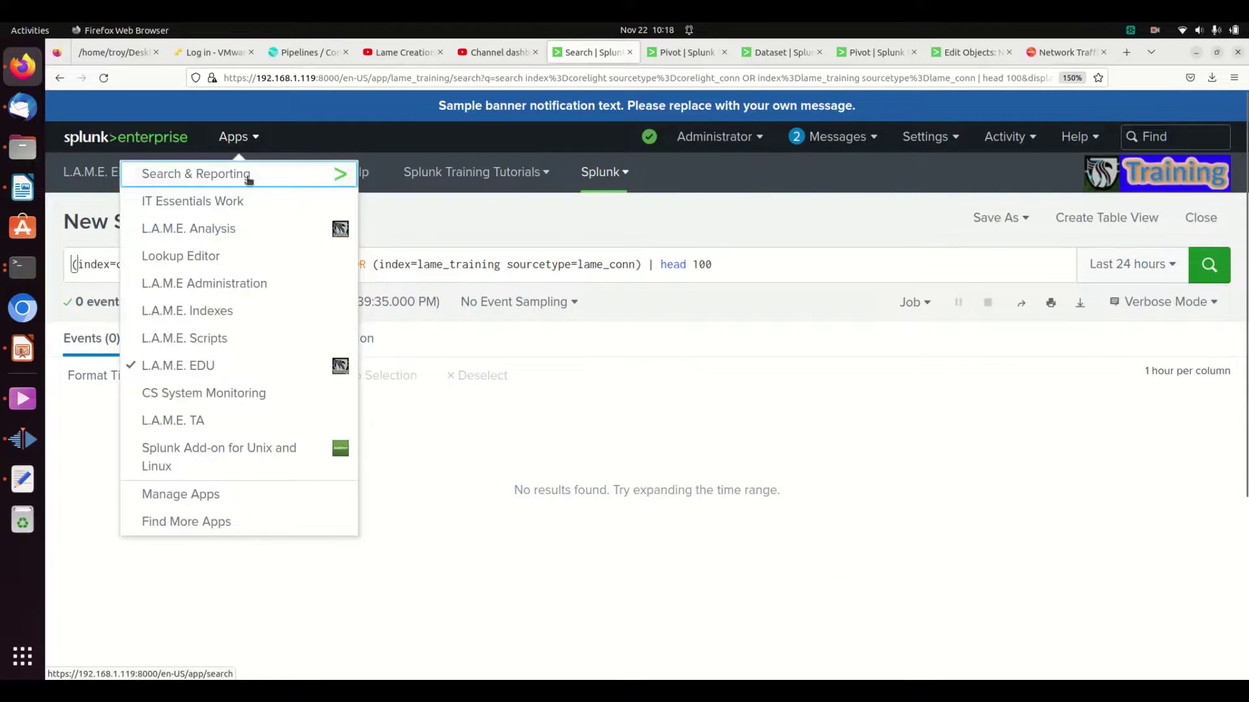
{"action": "left_click", "coordinate": [189, 497]}
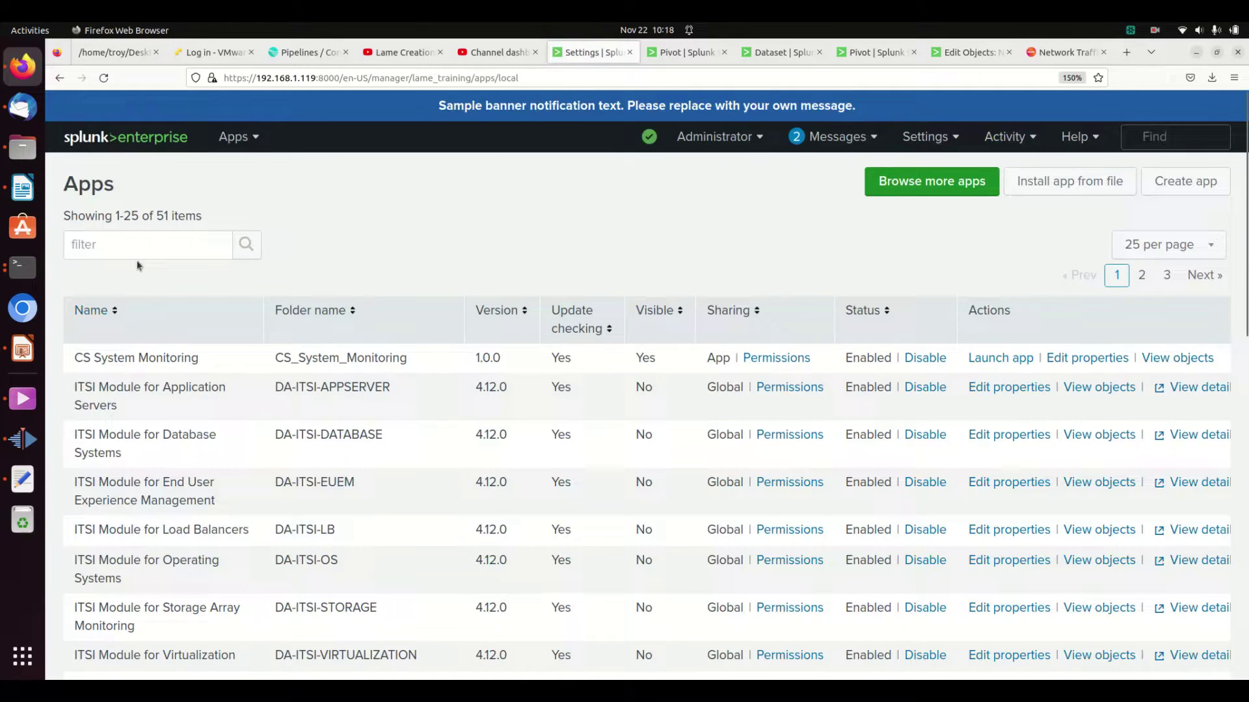
{"action": "left_click", "coordinate": [132, 250]}
{"action": "type", "text": "cim"}
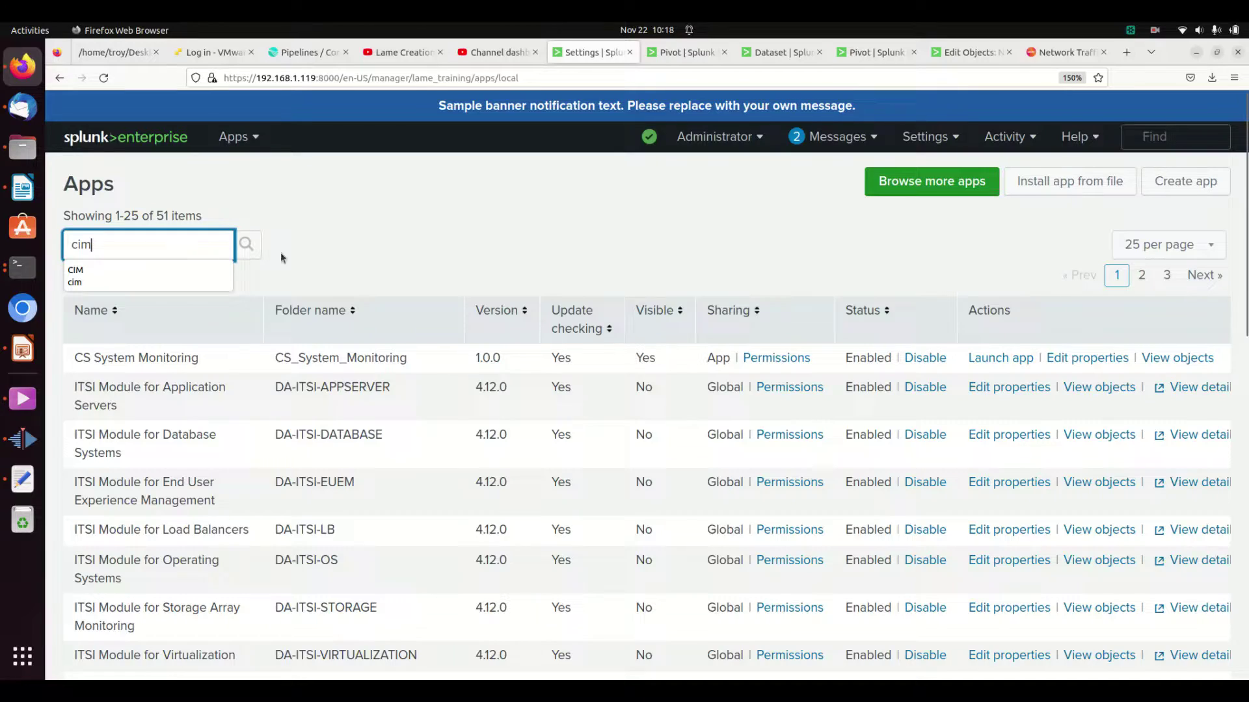
{"action": "left_click", "coordinate": [253, 247]}
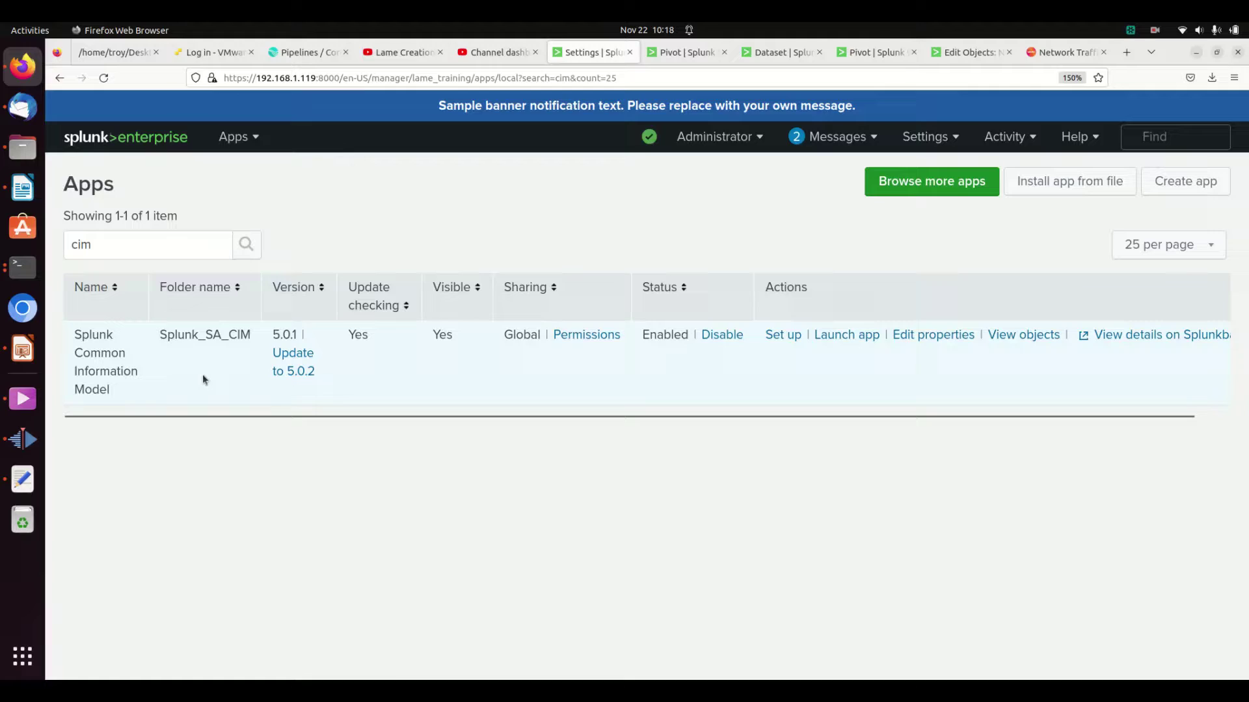
- Open the CIM app's Setup page and show Network Traffic's index restriction
{"action": "left_click", "coordinate": [789, 336]}
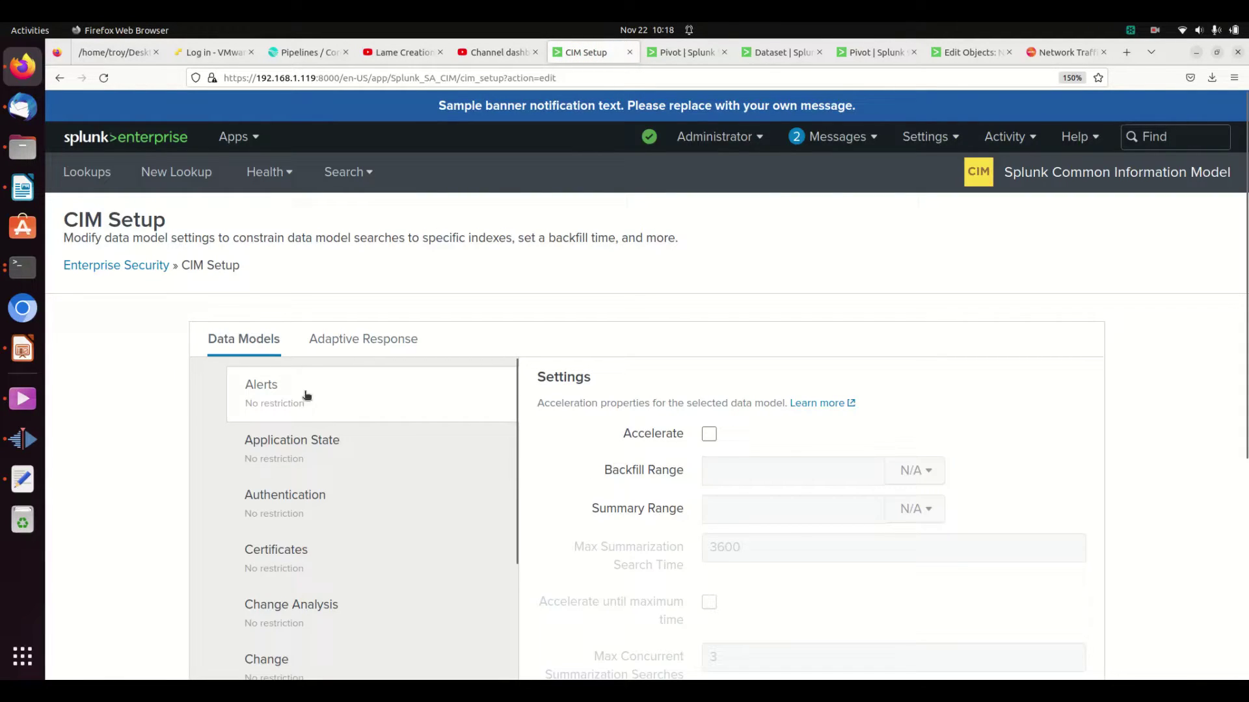
{"action": "scroll", "coordinate": [287, 495], "scroll_direction": "down", "scroll_amount": 2}
{"action": "scroll", "coordinate": [288, 499], "scroll_direction": "down", "scroll_amount": 10}
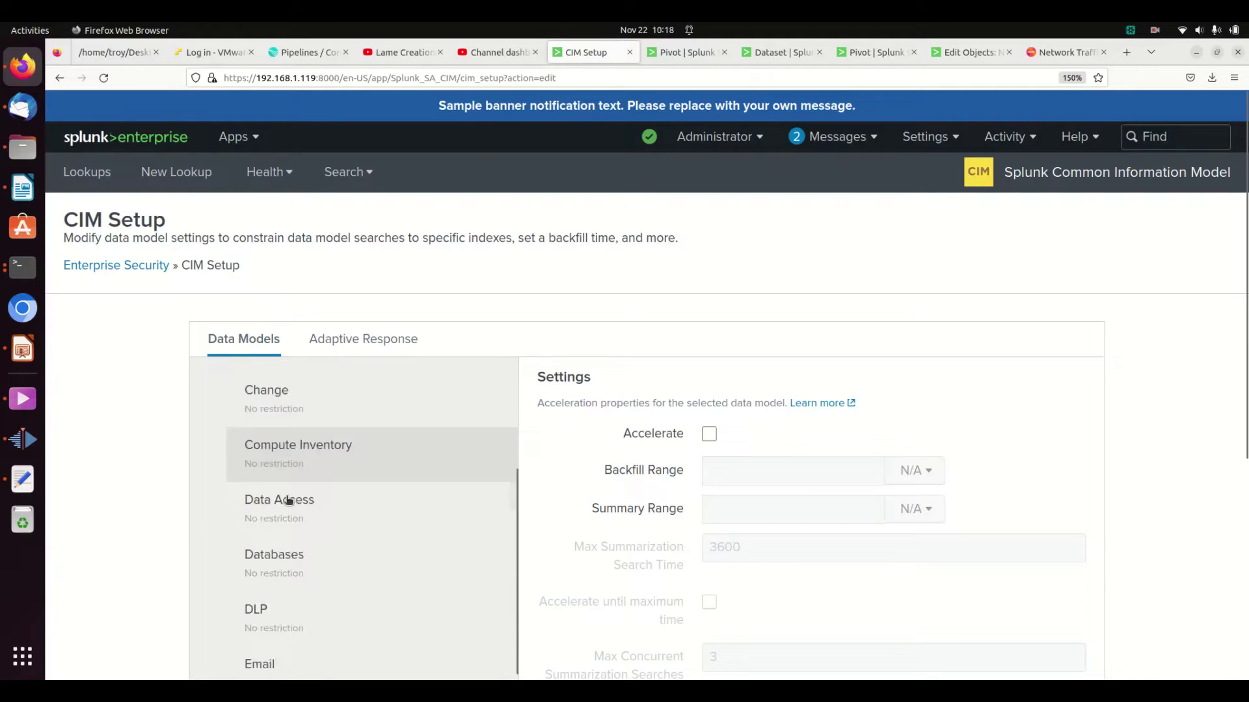
{"action": "scroll", "coordinate": [304, 504], "scroll_direction": "down", "scroll_amount": 12}
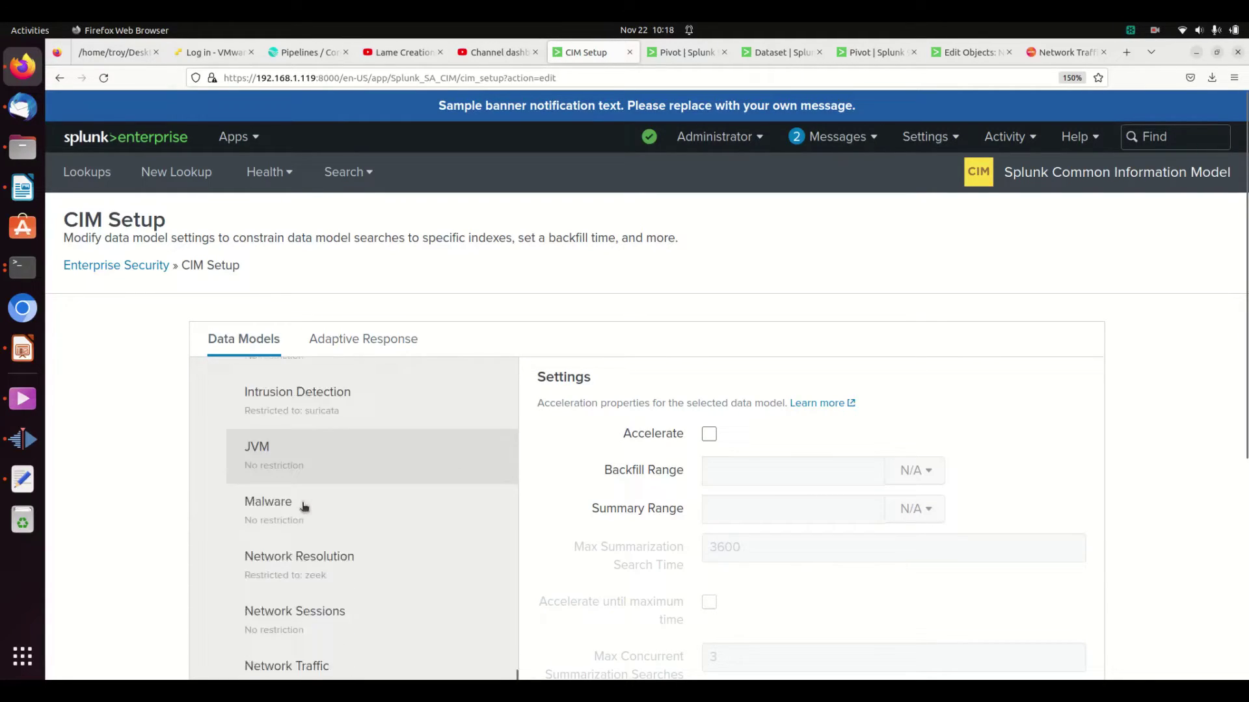
{"action": "scroll", "coordinate": [311, 519], "scroll_direction": "up", "scroll_amount": 2}
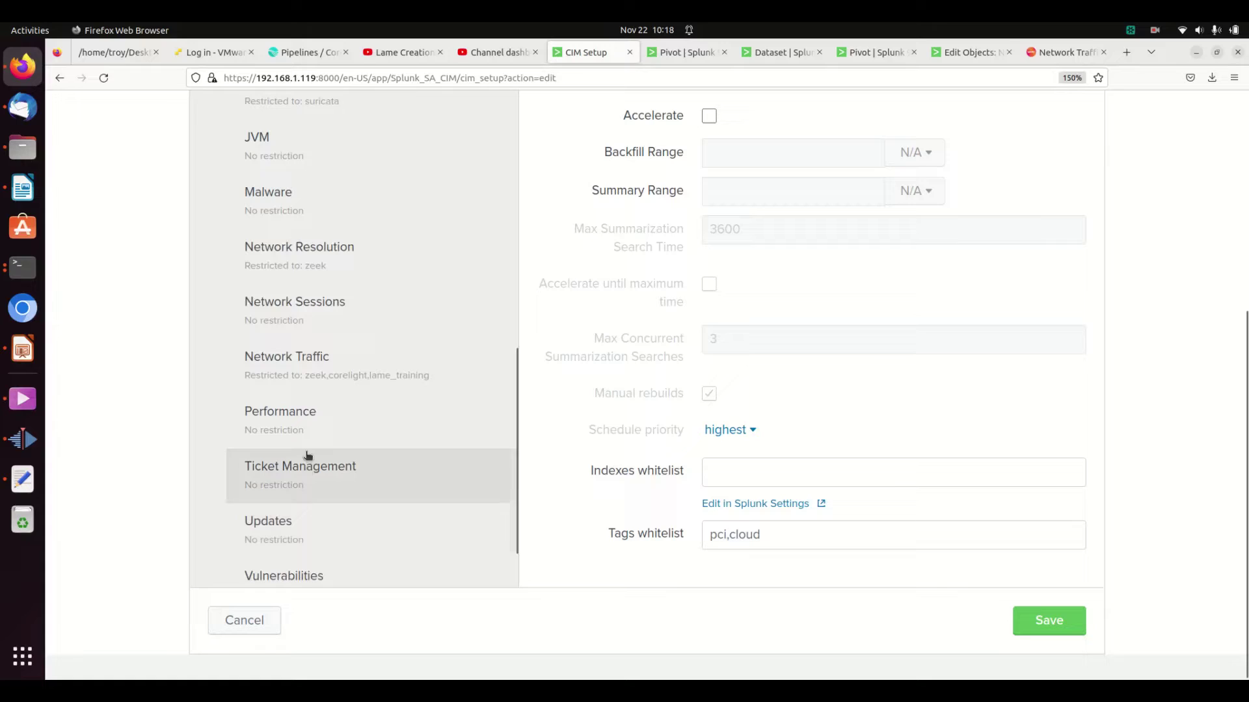
{"action": "left_click", "coordinate": [324, 366]}
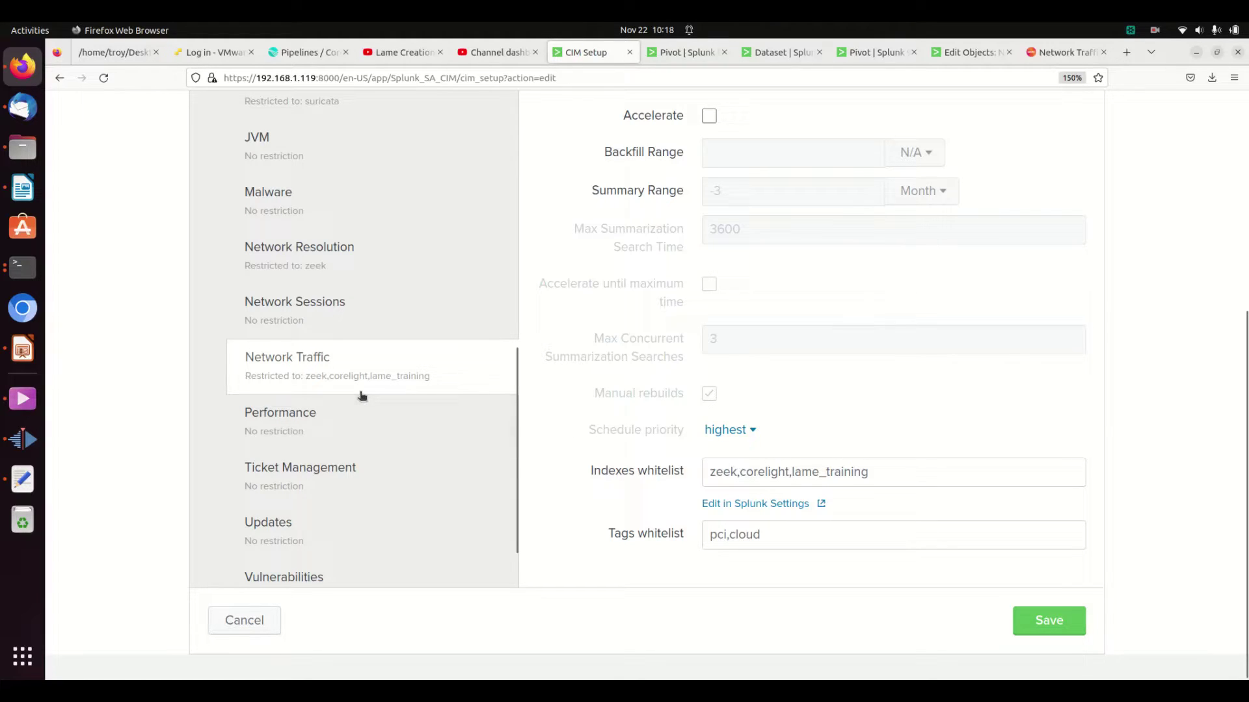
- Check the index whitelists of Network Sessions, Network Resolution and Malware
{"action": "scroll", "coordinate": [357, 398], "scroll_direction": "up", "scroll_amount": 2}
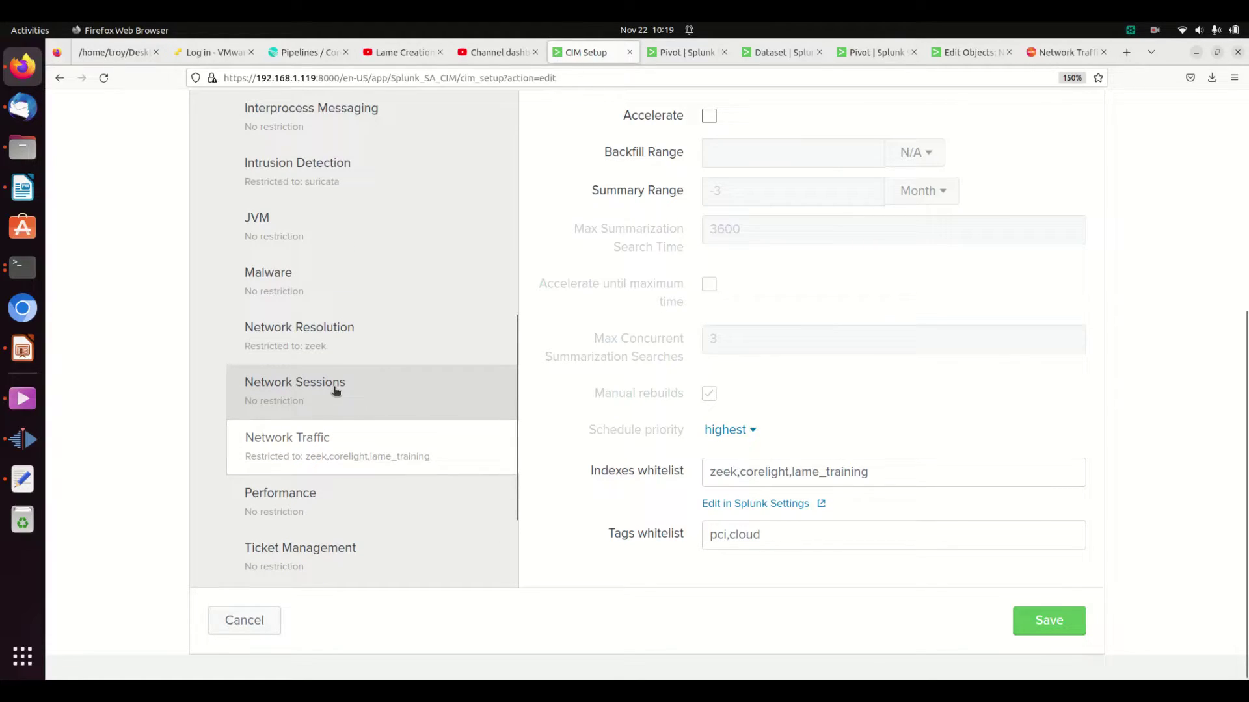
{"action": "left_click", "coordinate": [336, 392]}
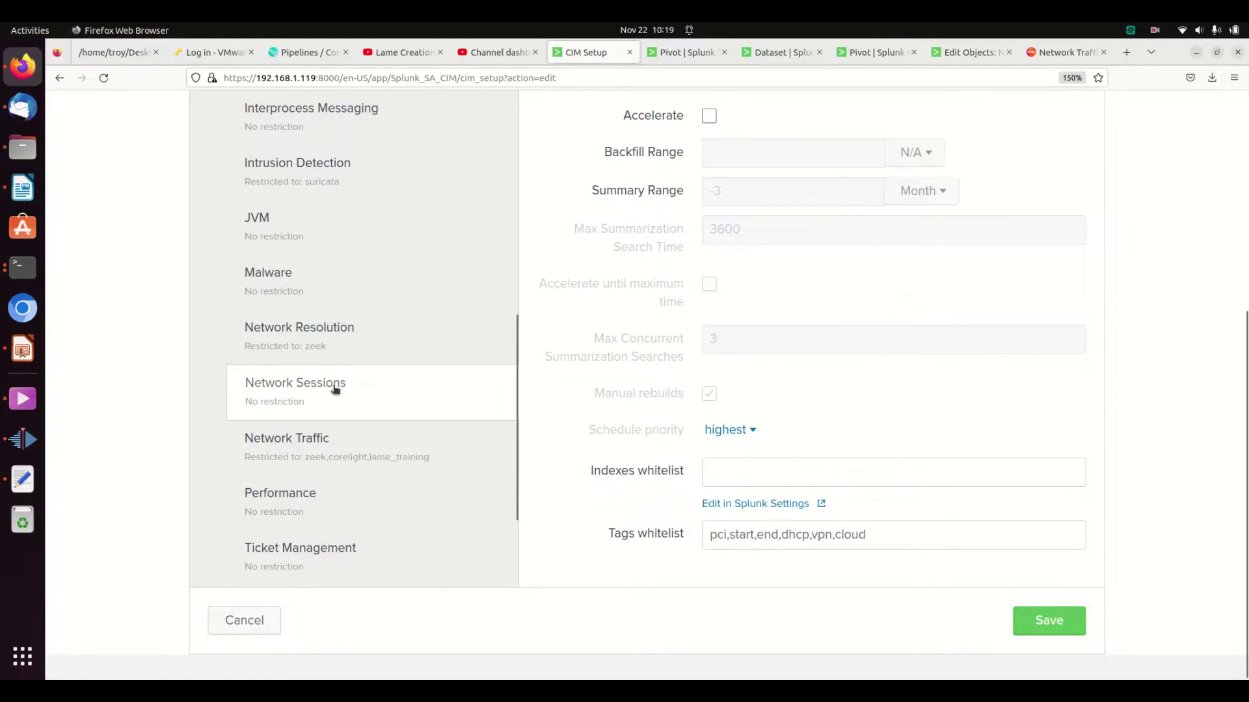
{"action": "left_click", "coordinate": [330, 342]}
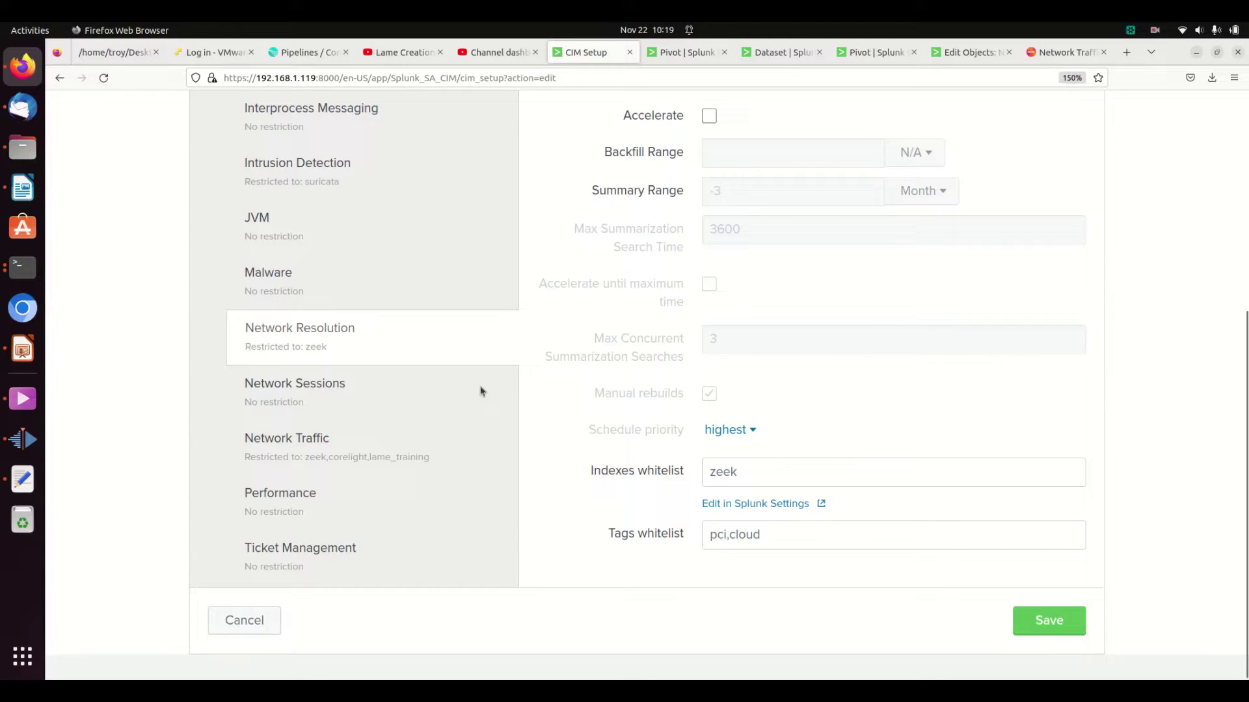
{"action": "left_click", "coordinate": [281, 295]}
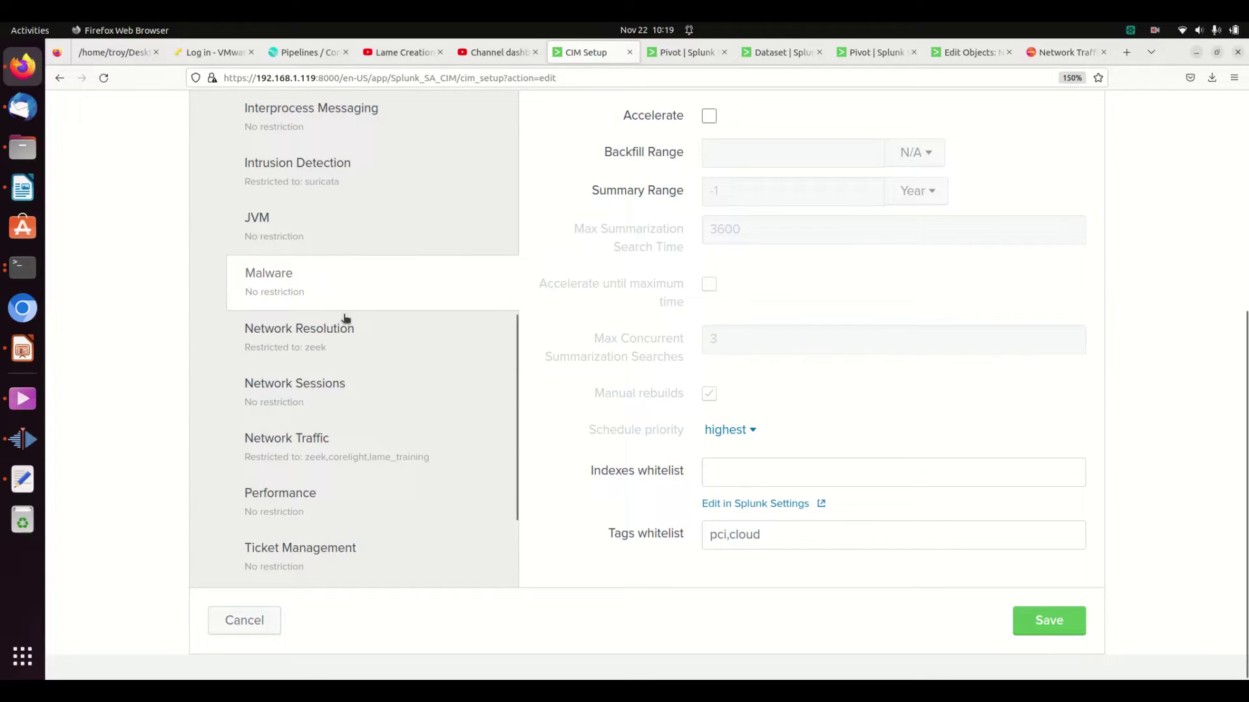
{"action": "left_click", "coordinate": [728, 475]}
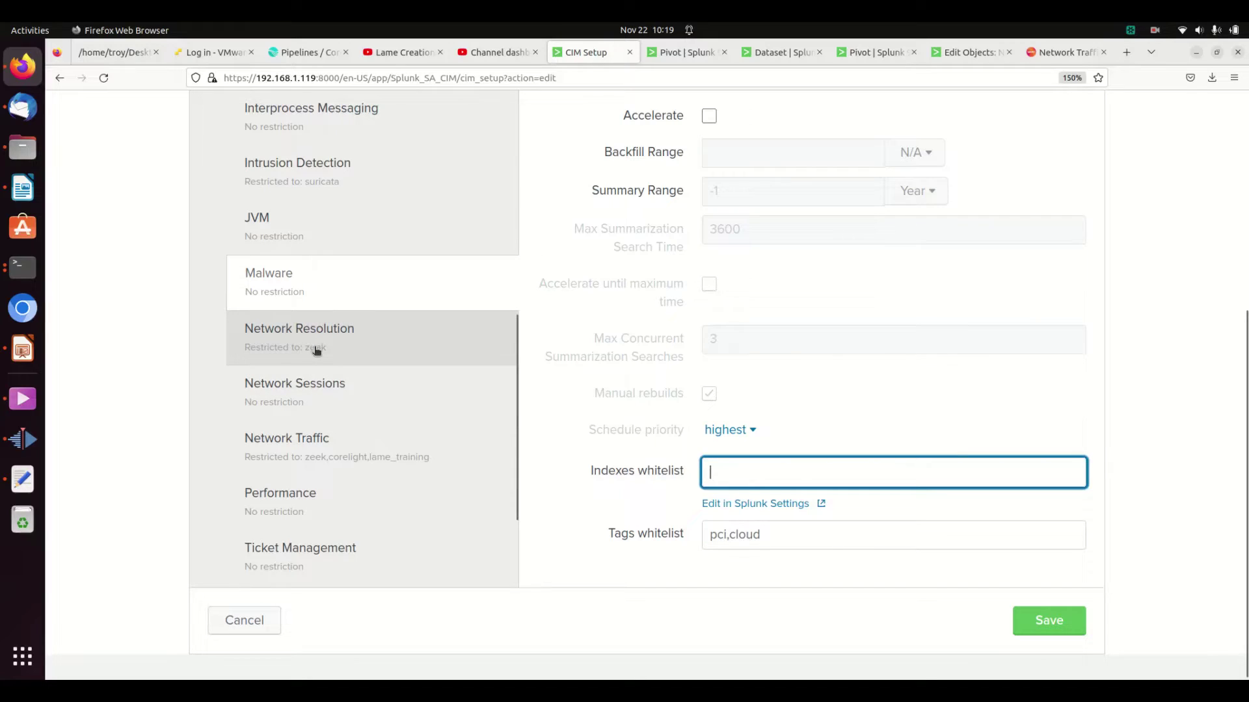
{"action": "scroll", "coordinate": [250, 286], "scroll_direction": "up", "scroll_amount": 3}
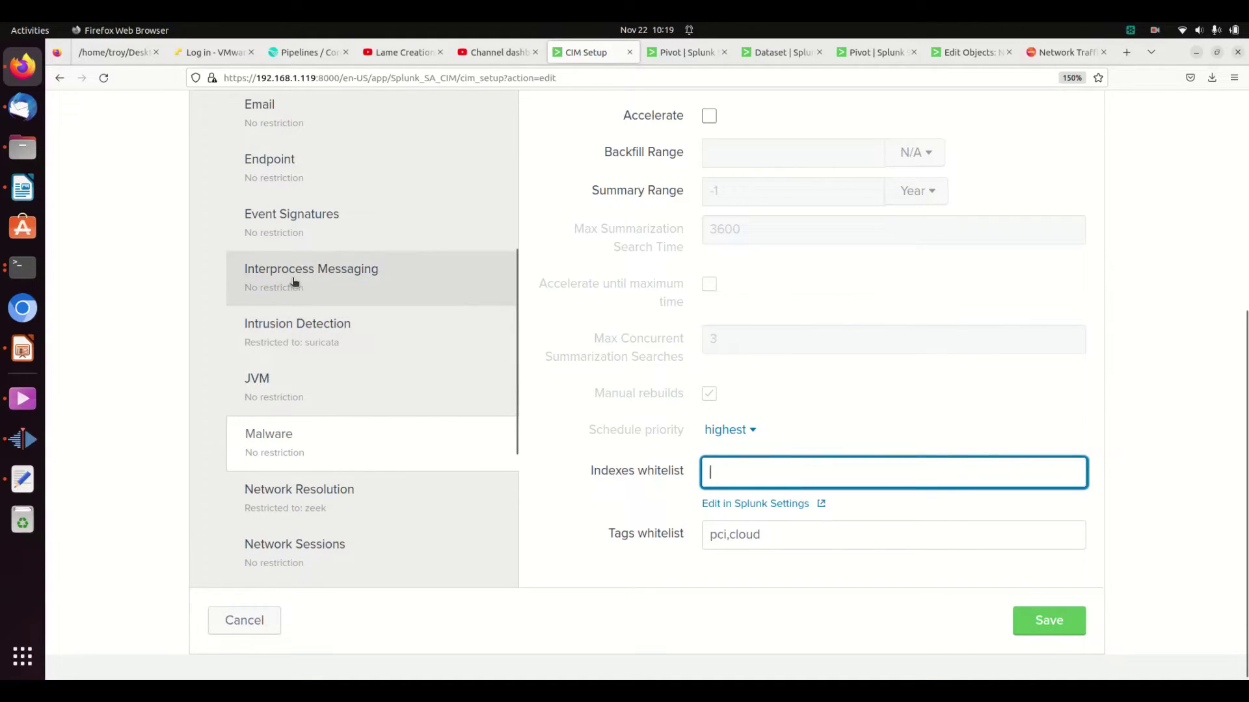
{"action": "scroll", "coordinate": [326, 363], "scroll_direction": "down", "scroll_amount": 3}
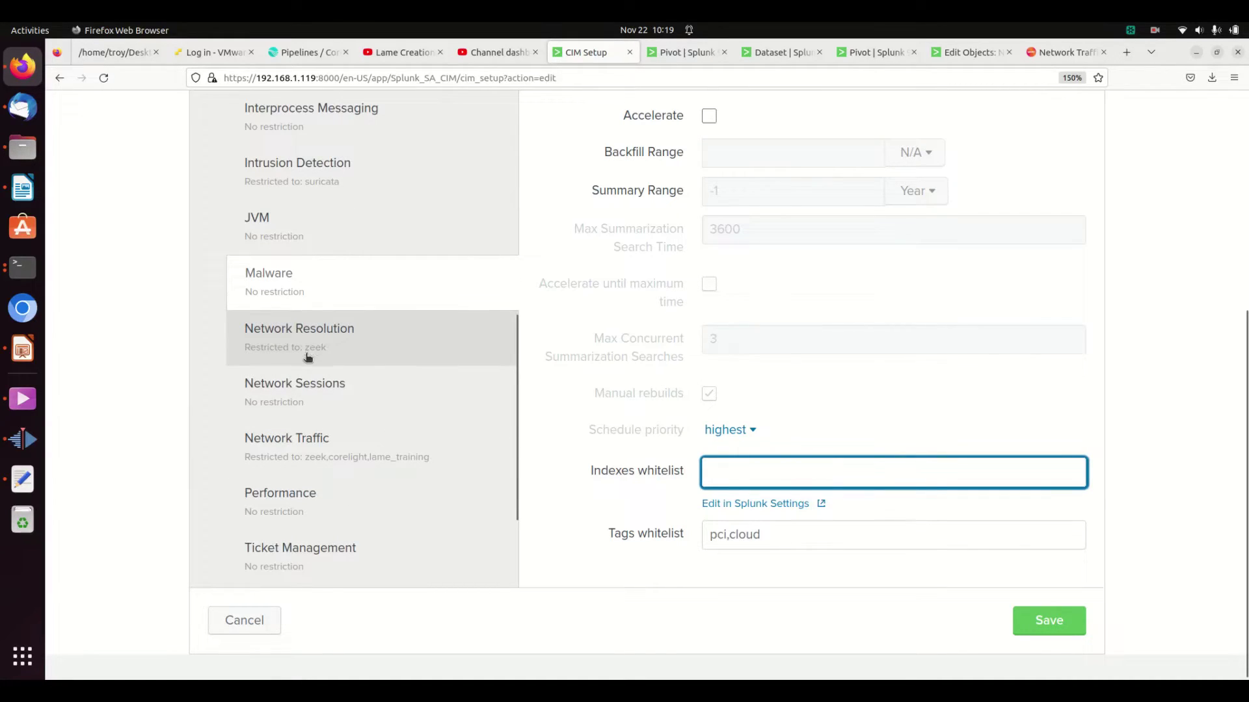
- Select Network Traffic's index whitelist value zeek,corelight,lame_training
{"action": "left_click", "coordinate": [296, 446]}
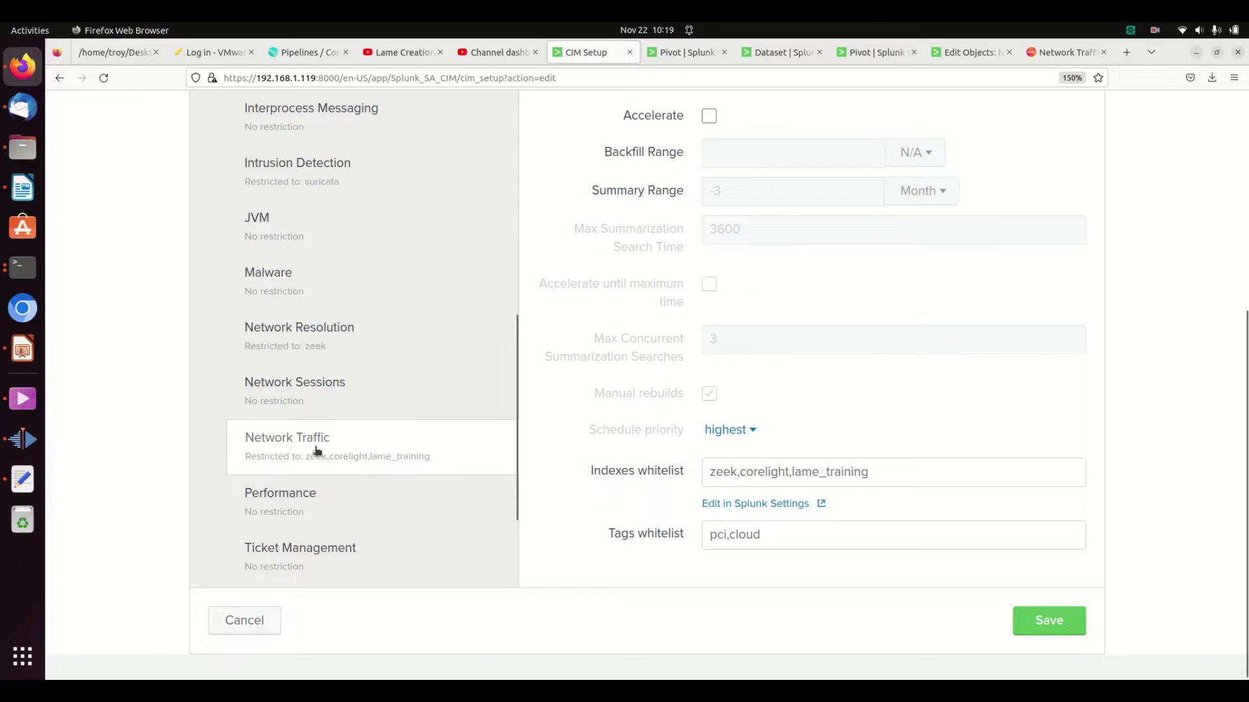
{"action": "triple_click", "coordinate": [840, 472]}
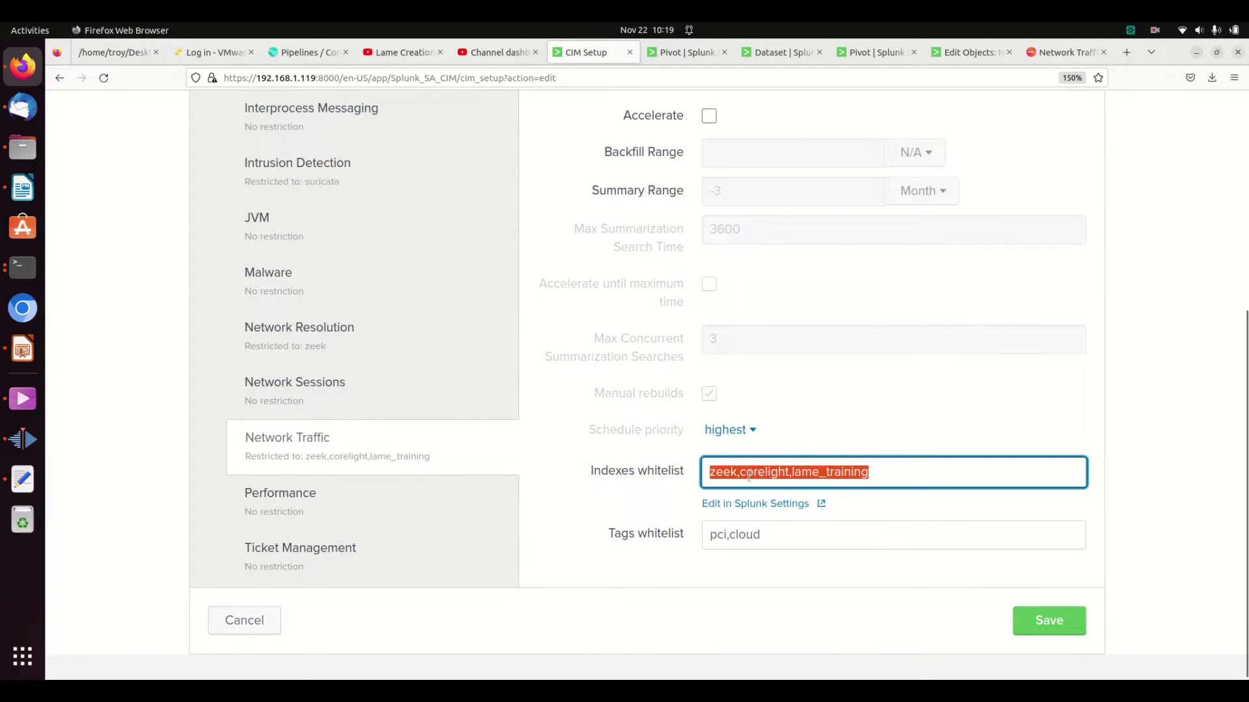
{"action": "triple_click", "coordinate": [827, 473]}
{"action": "left_click", "coordinate": [931, 475]}
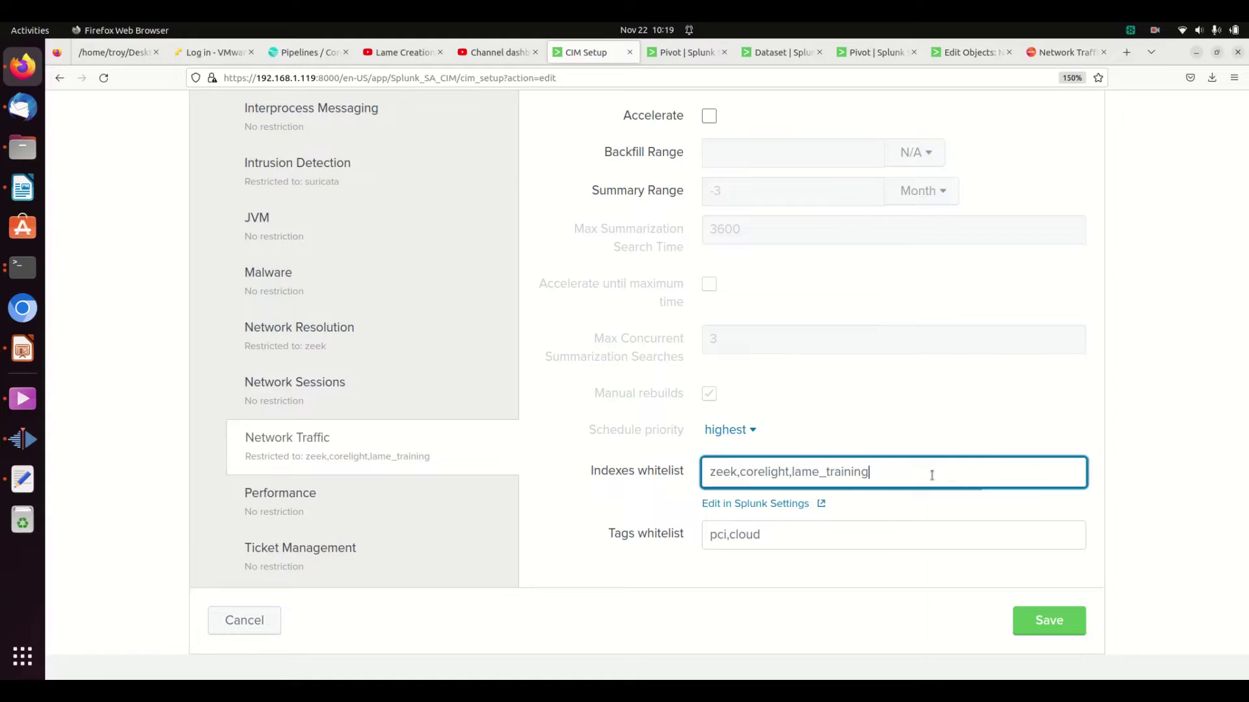
{"action": "scroll", "coordinate": [940, 432], "scroll_direction": "up", "scroll_amount": 1}
{"action": "scroll", "coordinate": [940, 433], "scroll_direction": "down", "scroll_amount": 1}
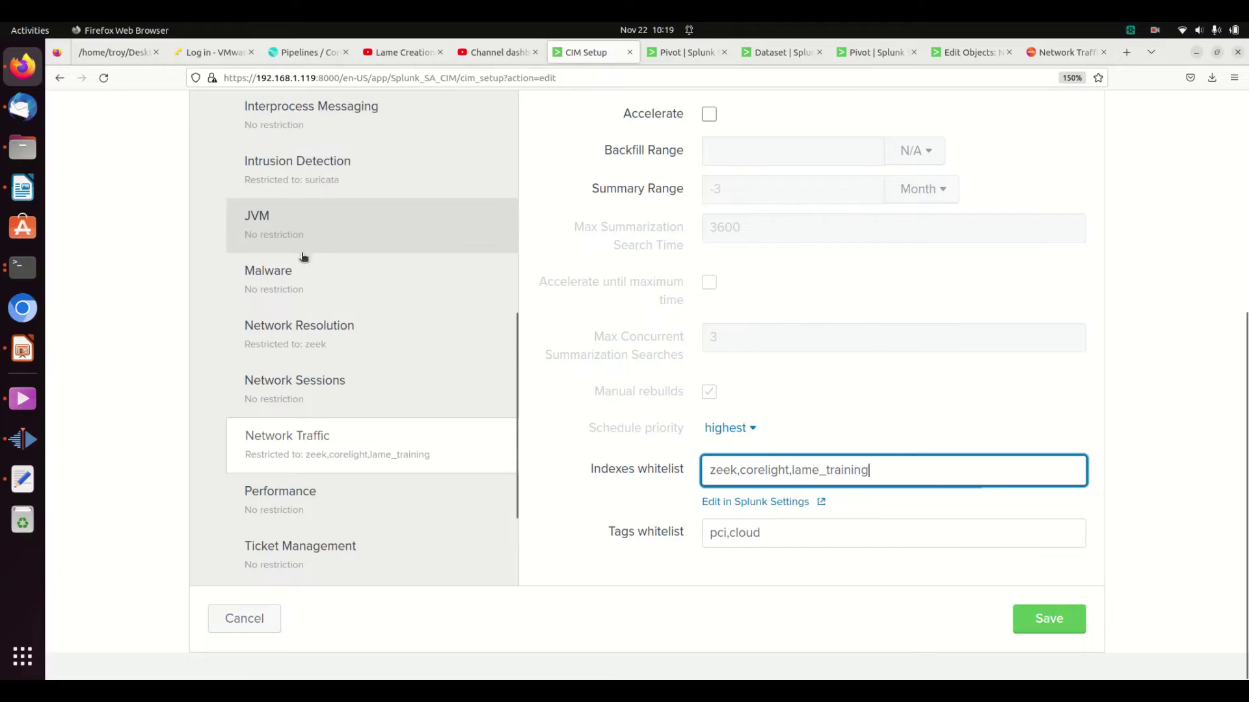
- Set the Network Sessions indexes whitelist to corelight and save it
{"action": "left_click", "coordinate": [306, 388]}
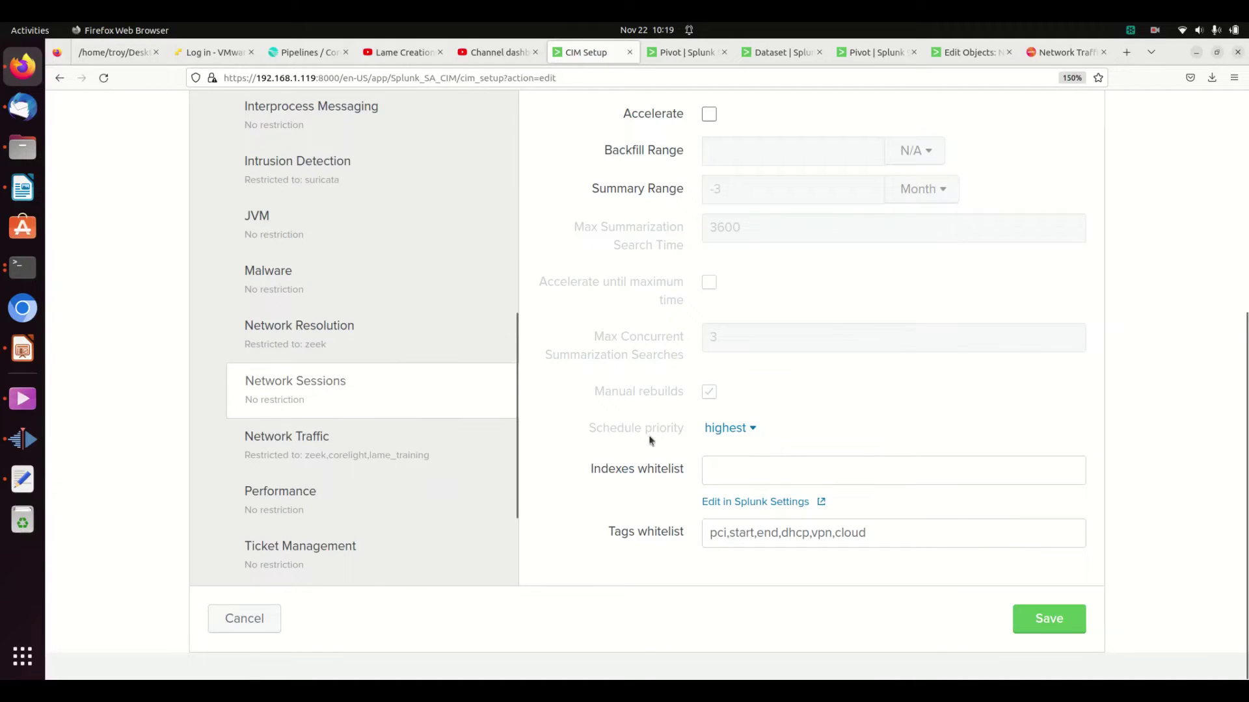
{"action": "left_click", "coordinate": [767, 478]}
{"action": "type", "text": "c"}
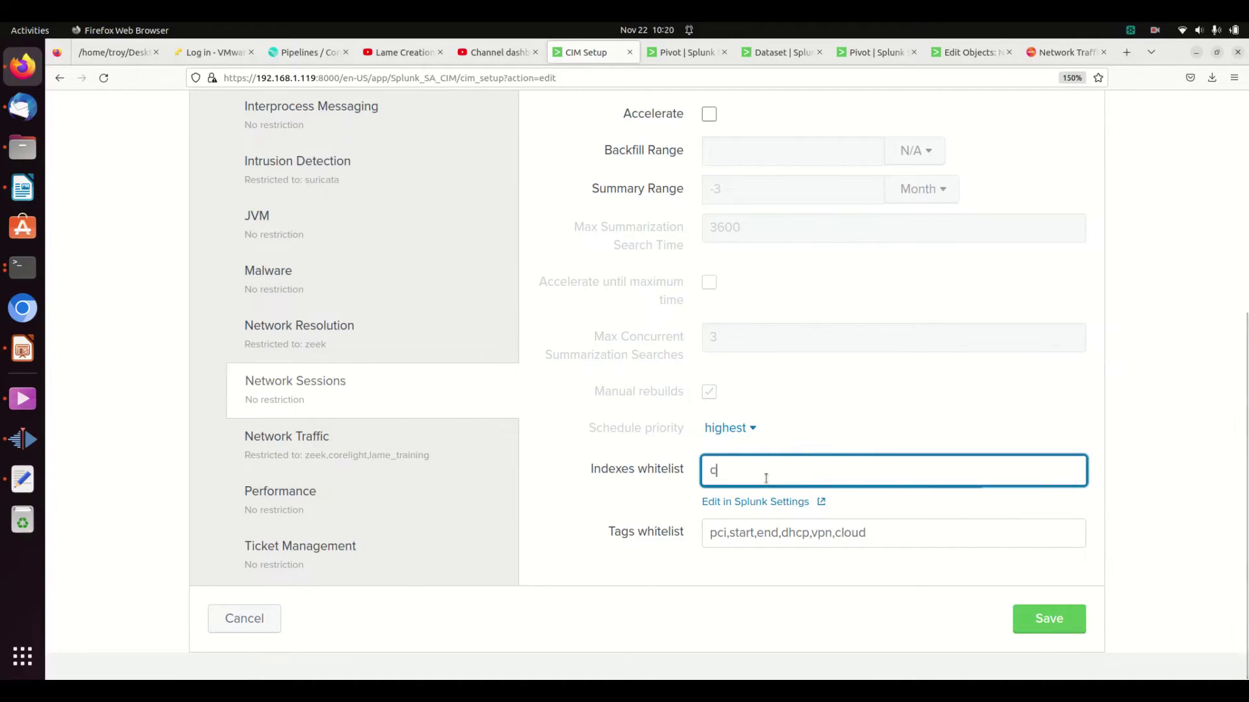
{"action": "type", "text": "orelight"}
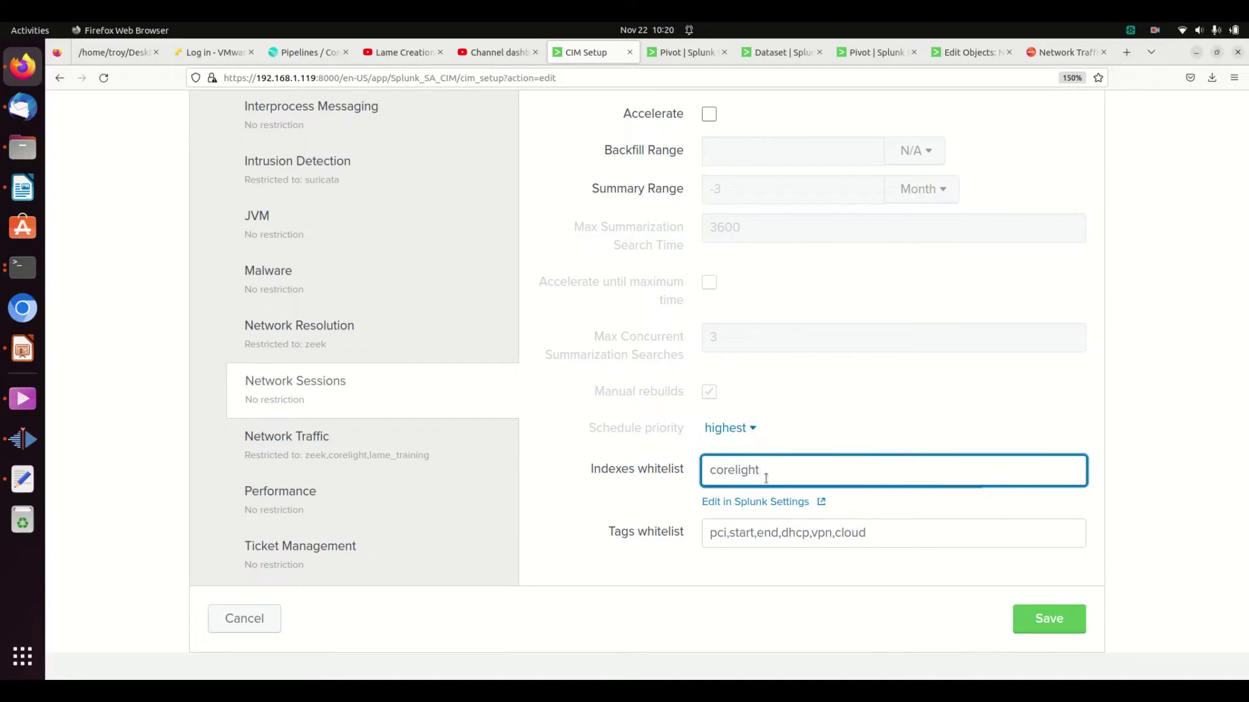
{"action": "left_click", "coordinate": [1043, 621]}
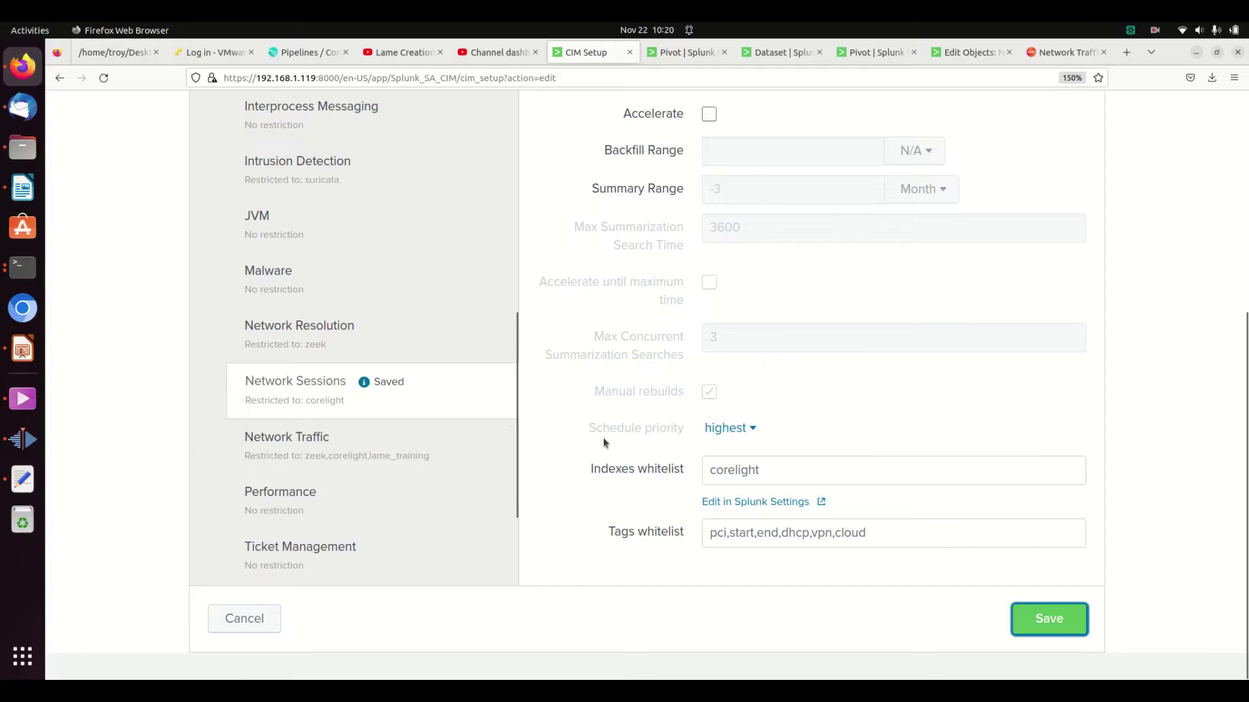
{"action": "scroll", "coordinate": [887, 476], "scroll_direction": "up", "scroll_amount": 5}
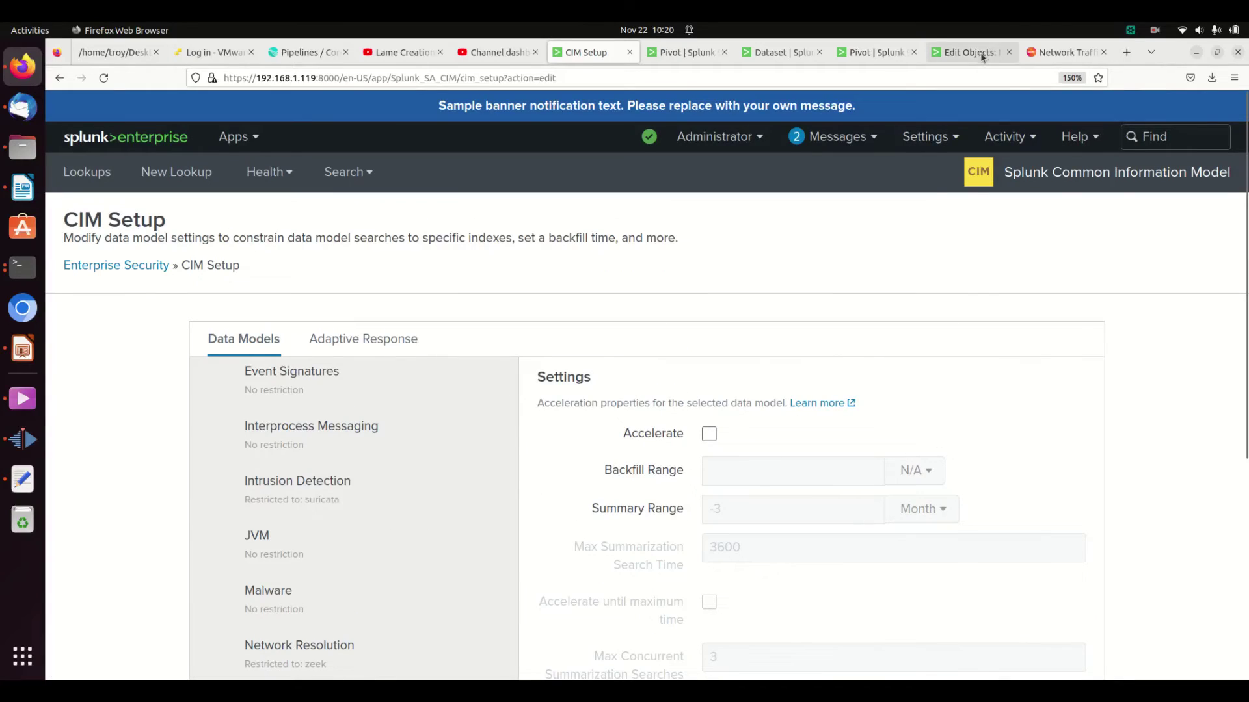
- On the Edit Objects tab, select the cim_Network_Traffic_indexes macro name in the All Traffic constraint
{"action": "left_click", "coordinate": [970, 53]}
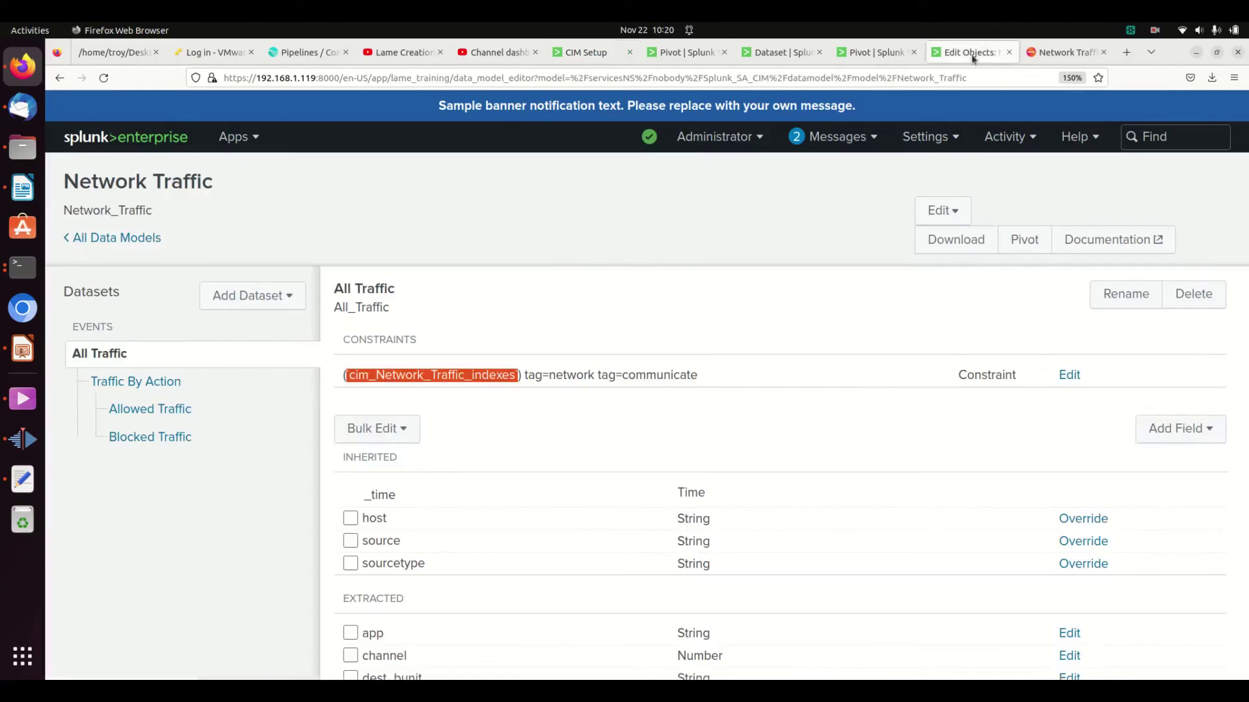
{"action": "left_click", "coordinate": [439, 377]}
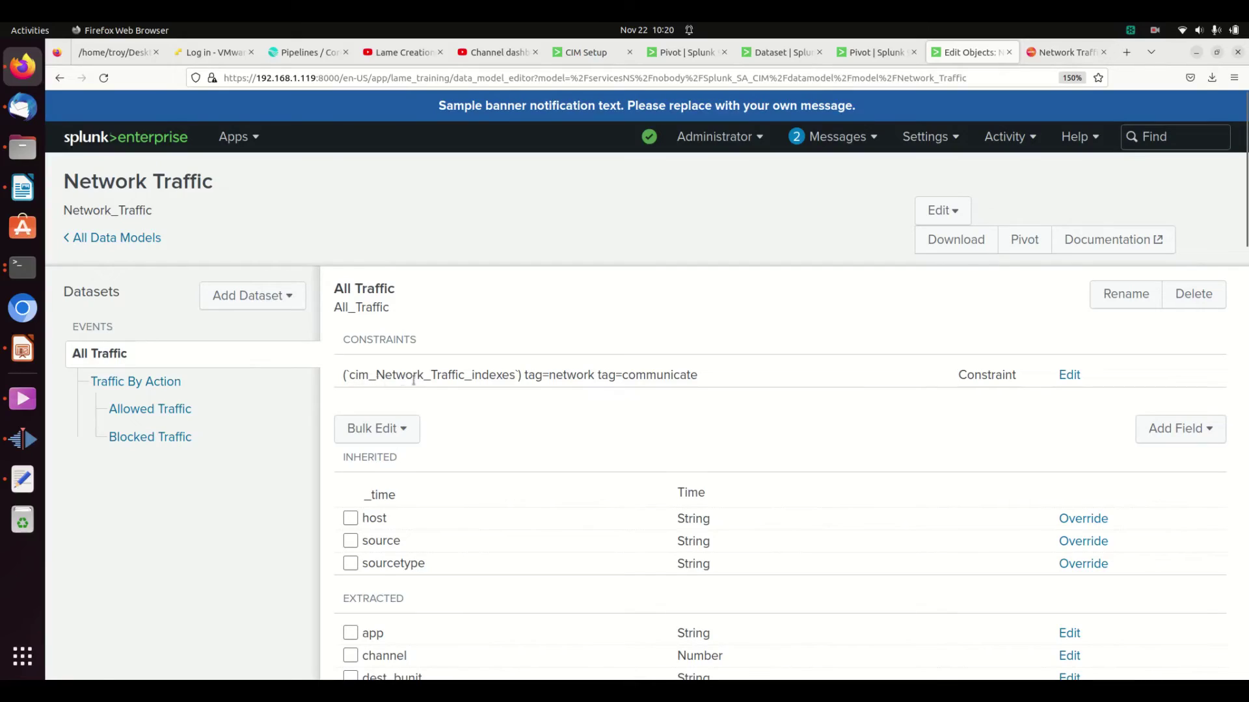
{"action": "double_click", "coordinate": [492, 377]}
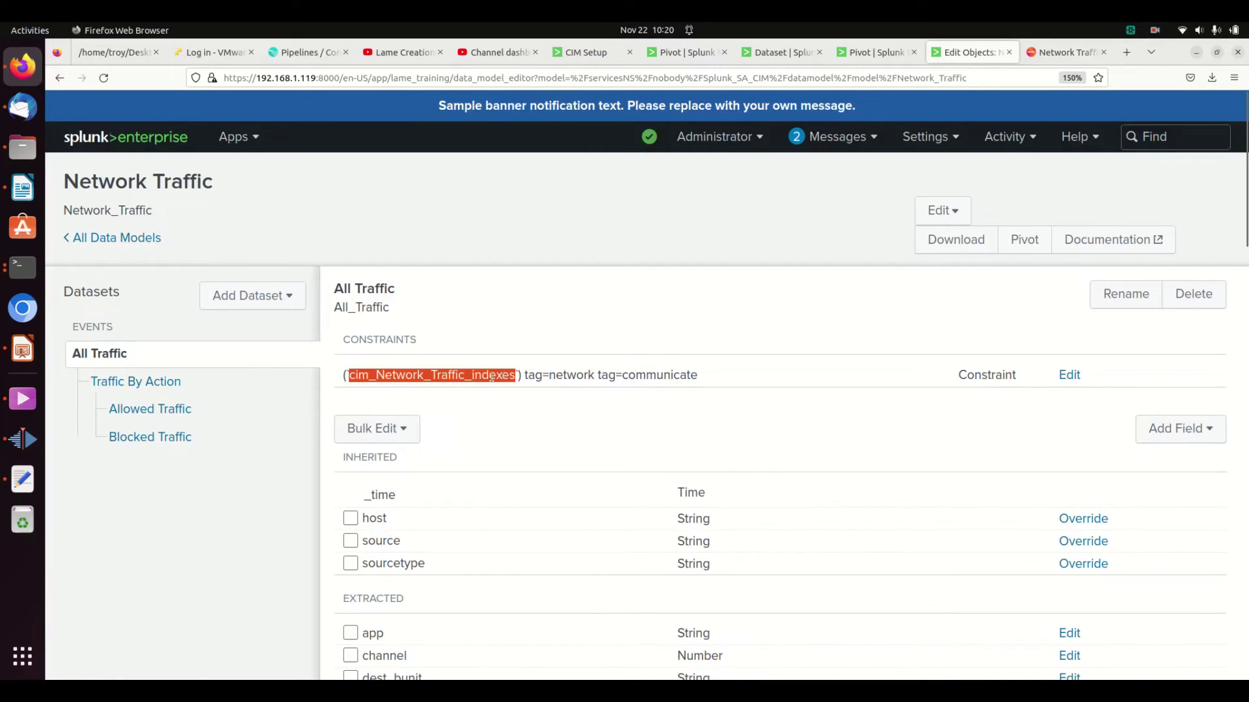